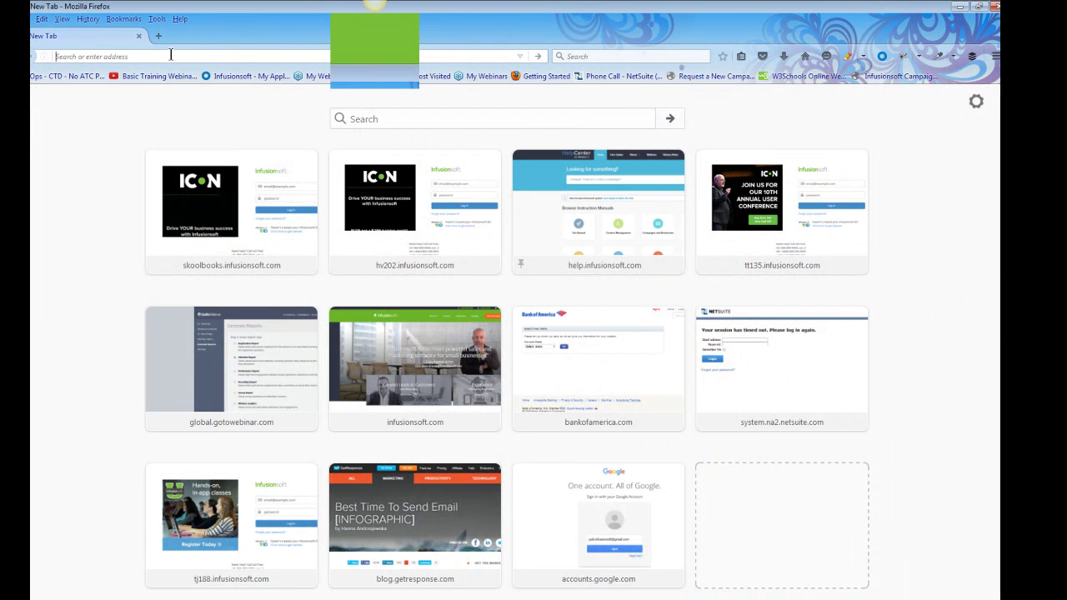
Step: Sign in at signin.infusionsoft.com with the saved email and password
text(signin)
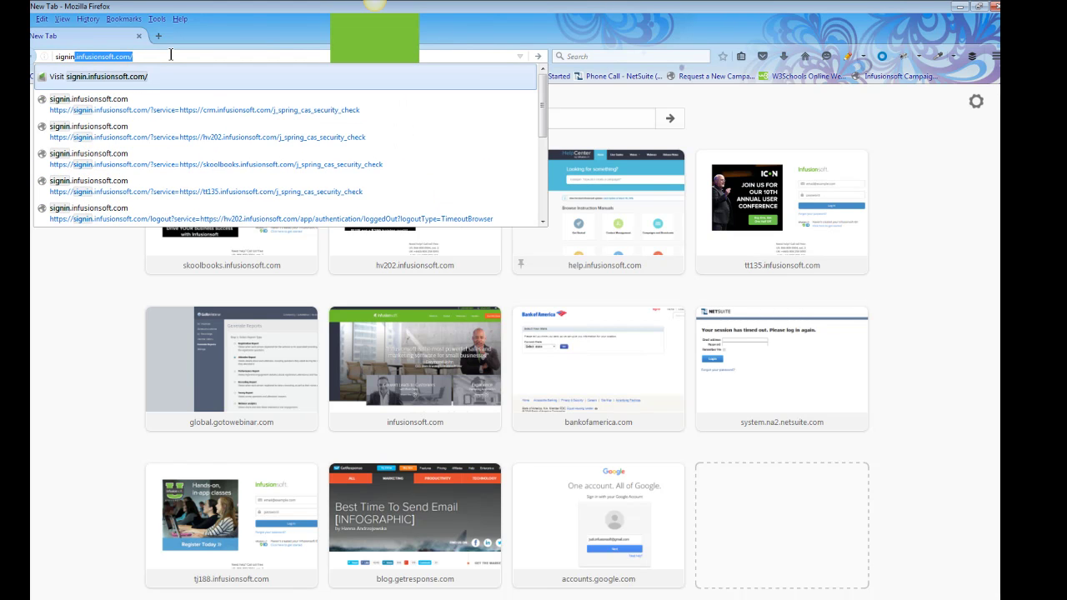
text(.in)
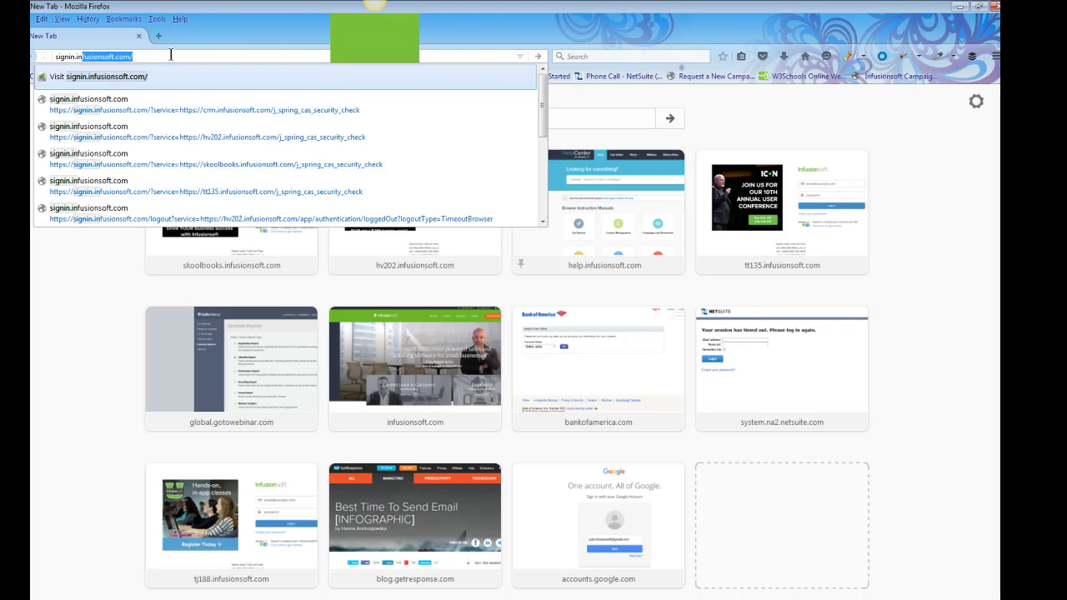
text(fusionsoft.com)
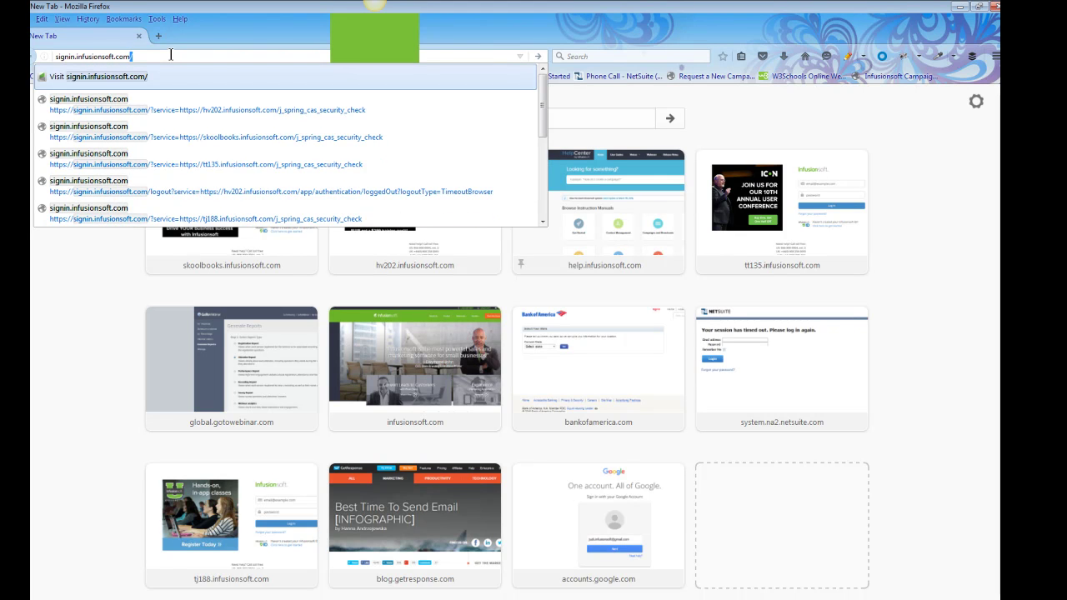
key(Return)
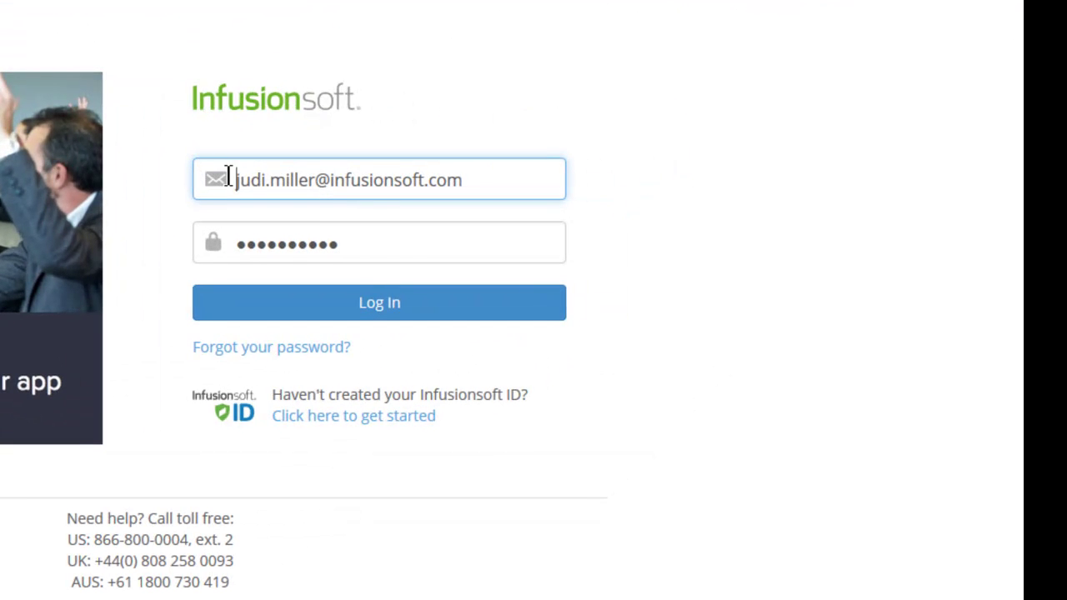
click(240, 179)
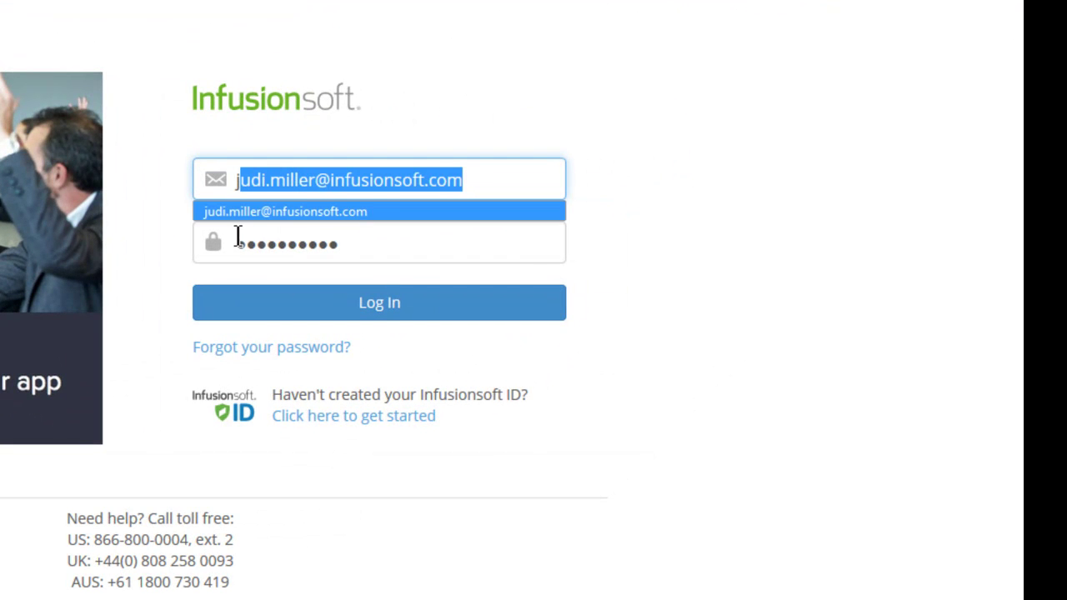
click(364, 248)
click(381, 311)
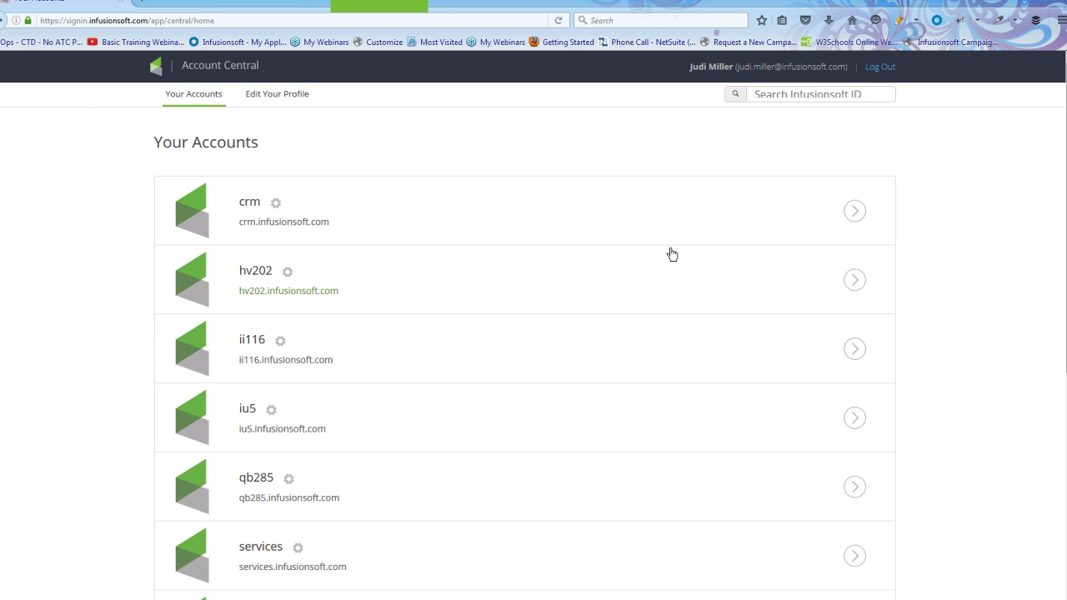
Step: Open the hv202 application account and log in to it as the admin user
drag(234, 276, 621, 286)
click(856, 286)
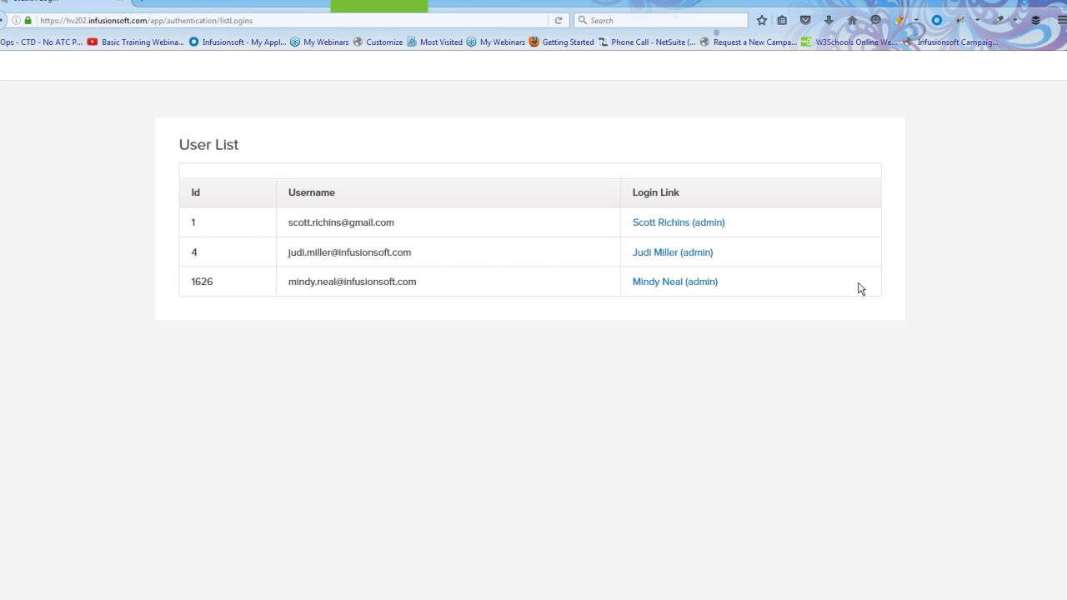
drag(148, 138, 269, 152)
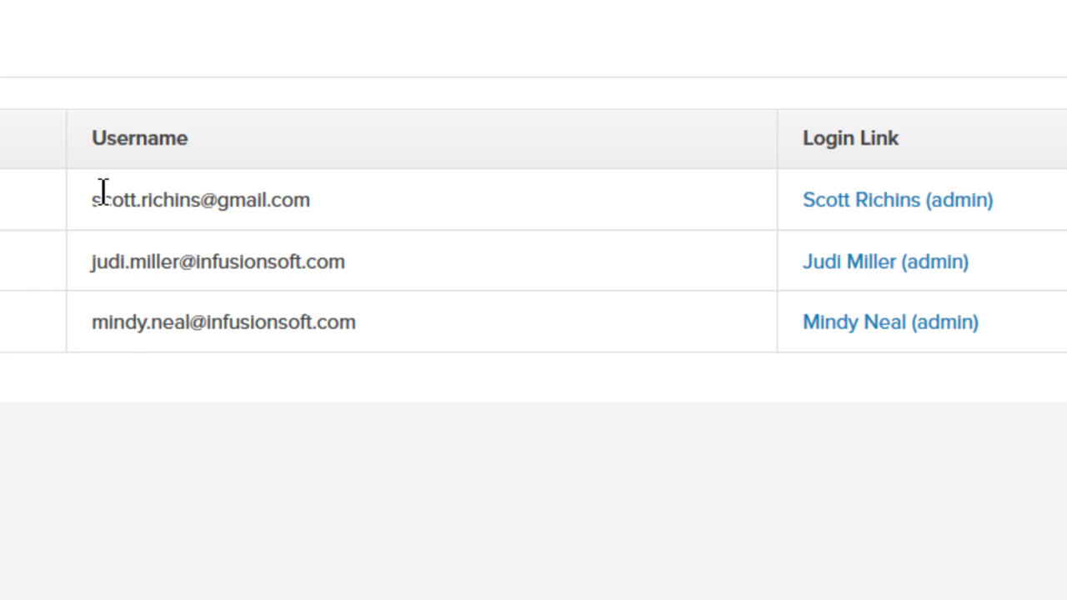
click(853, 260)
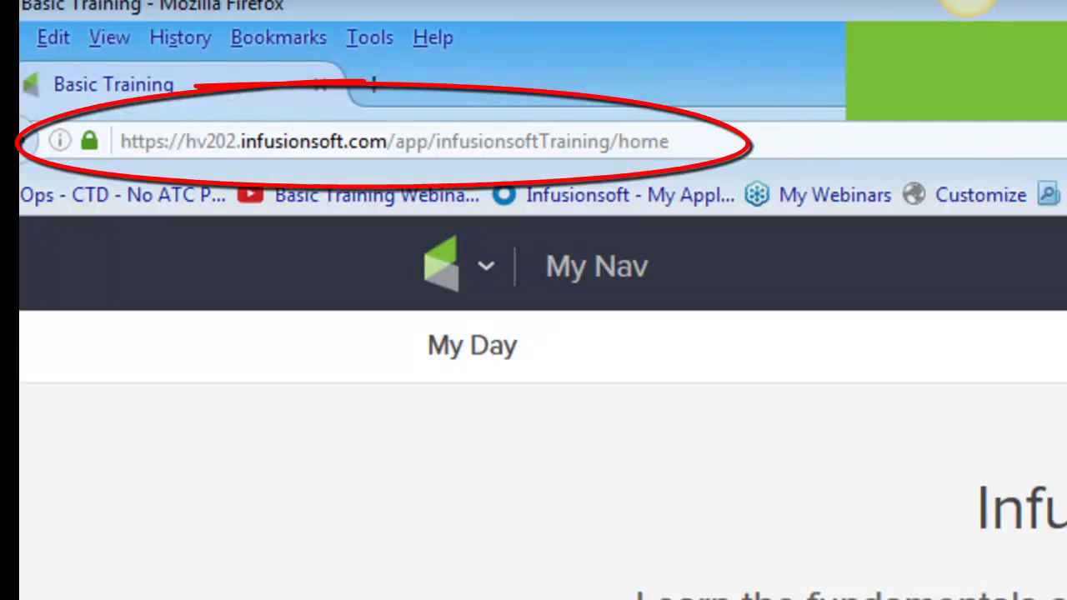
Step: Highlight the app's web address, pointing out the hv202 name in the URL
drag(697, 139, 102, 137)
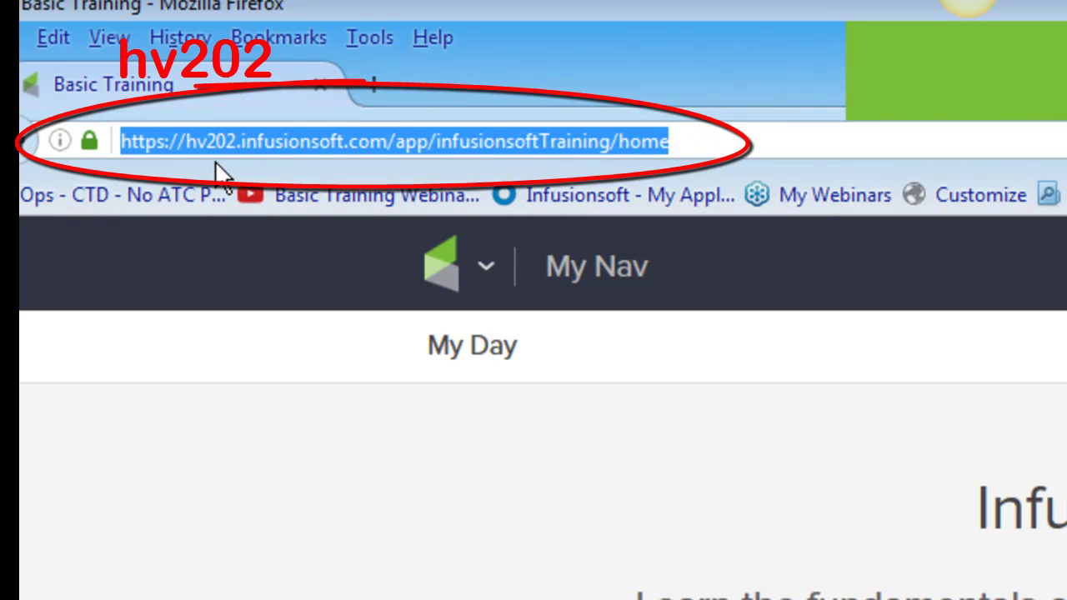
drag(185, 141, 251, 147)
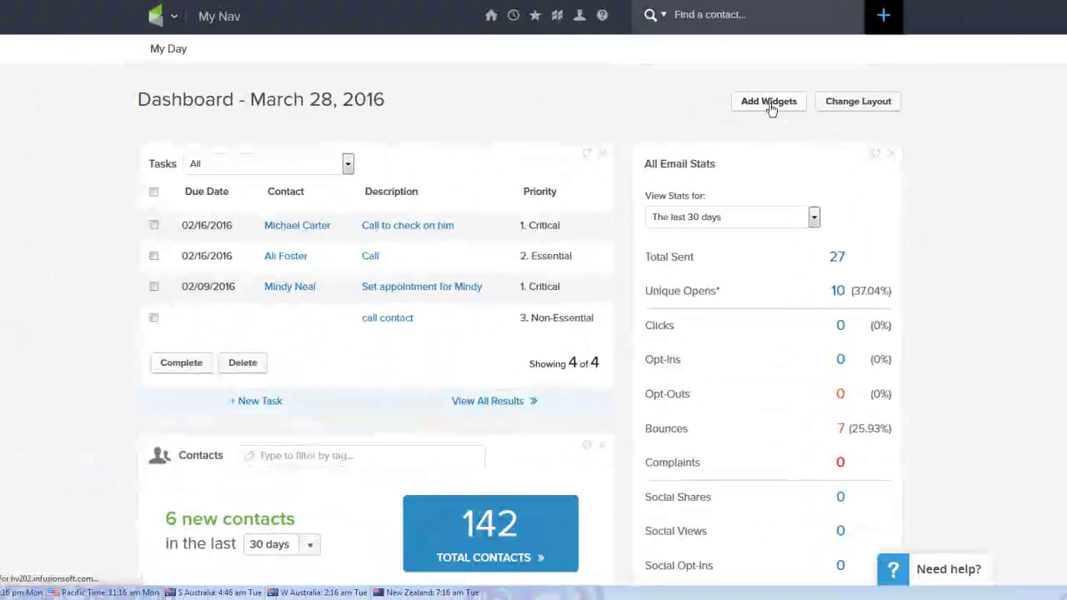
Step: Find Contacts in the Add Widgets list and add it to the dashboard
click(769, 106)
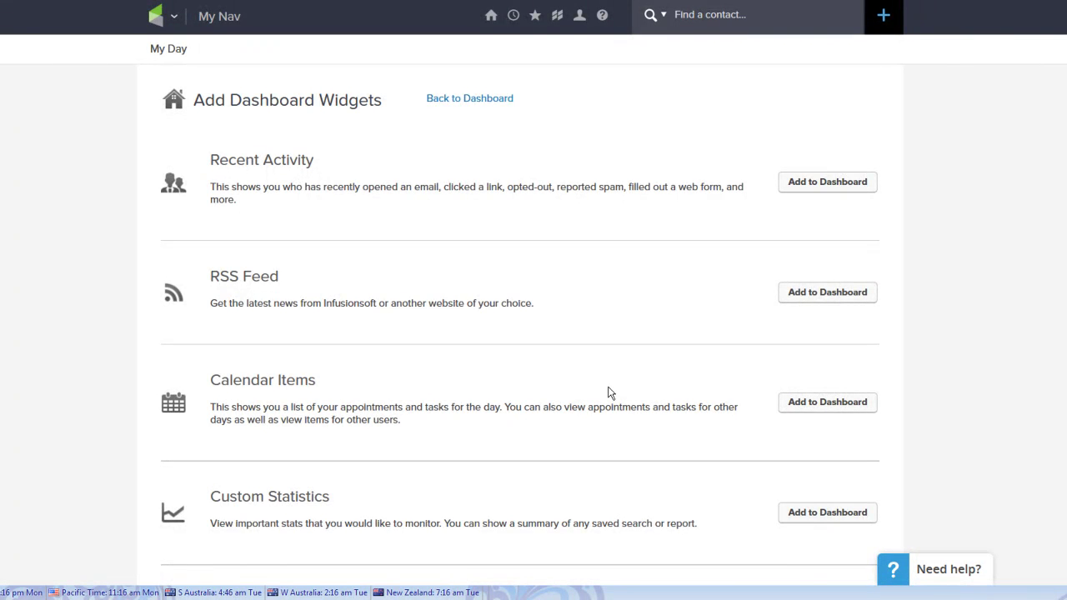
scroll(609, 392, down, 2)
scroll(609, 392, down, 3)
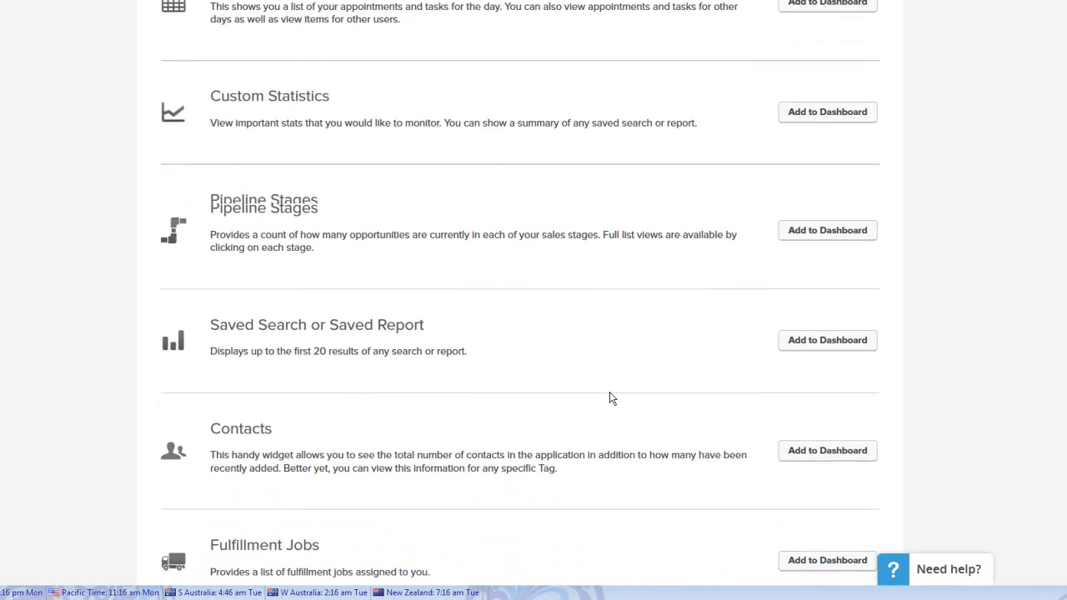
scroll(609, 398, down, 2)
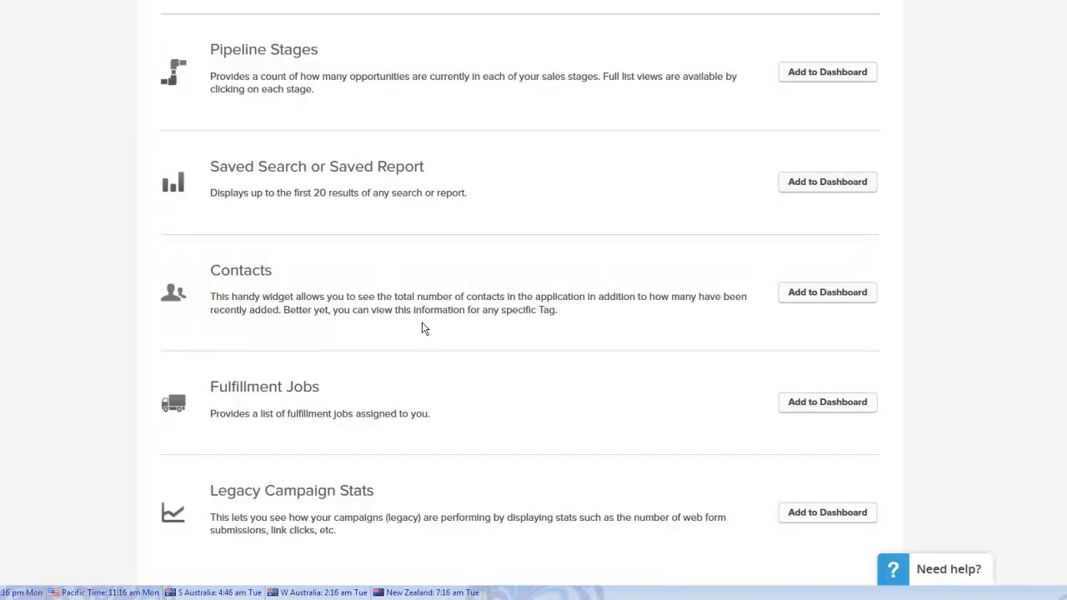
click(806, 291)
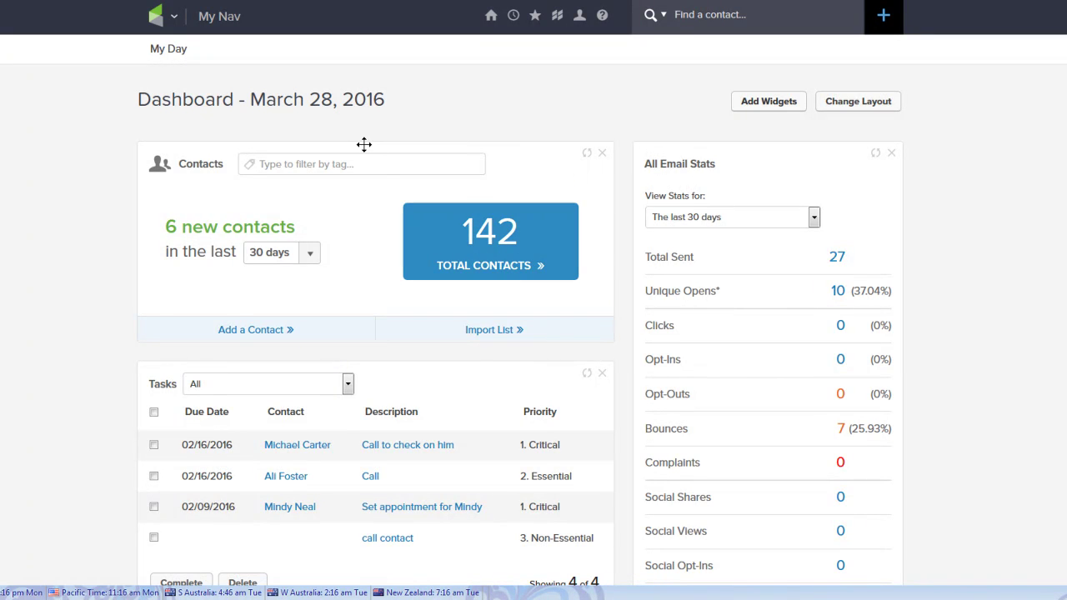
Step: Move the duplicate Contacts widget to the right column, review layouts unchanged, then delete it
drag(360, 146, 688, 181)
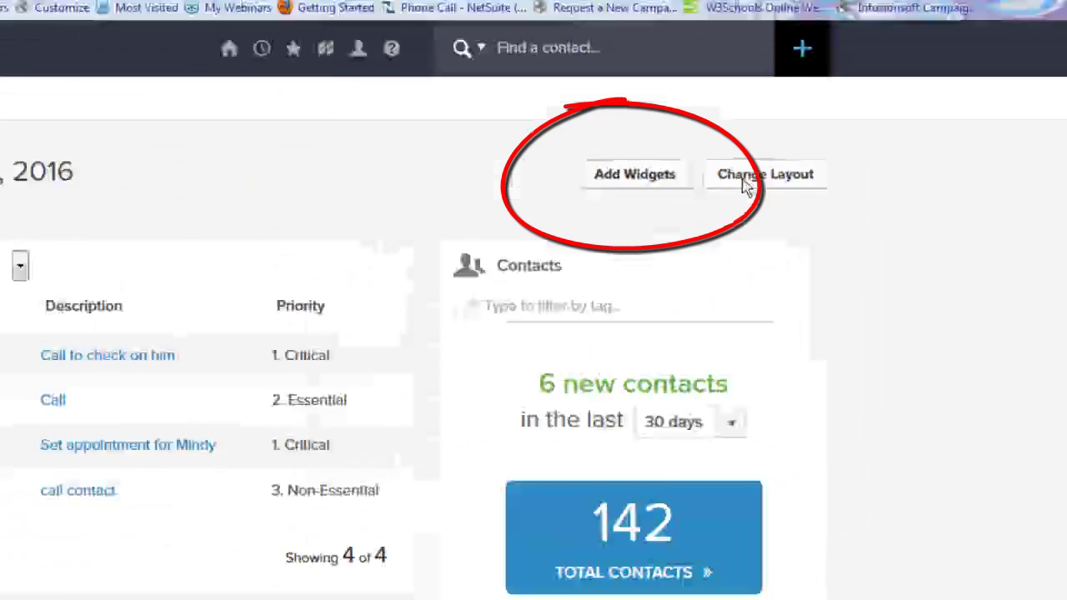
click(745, 184)
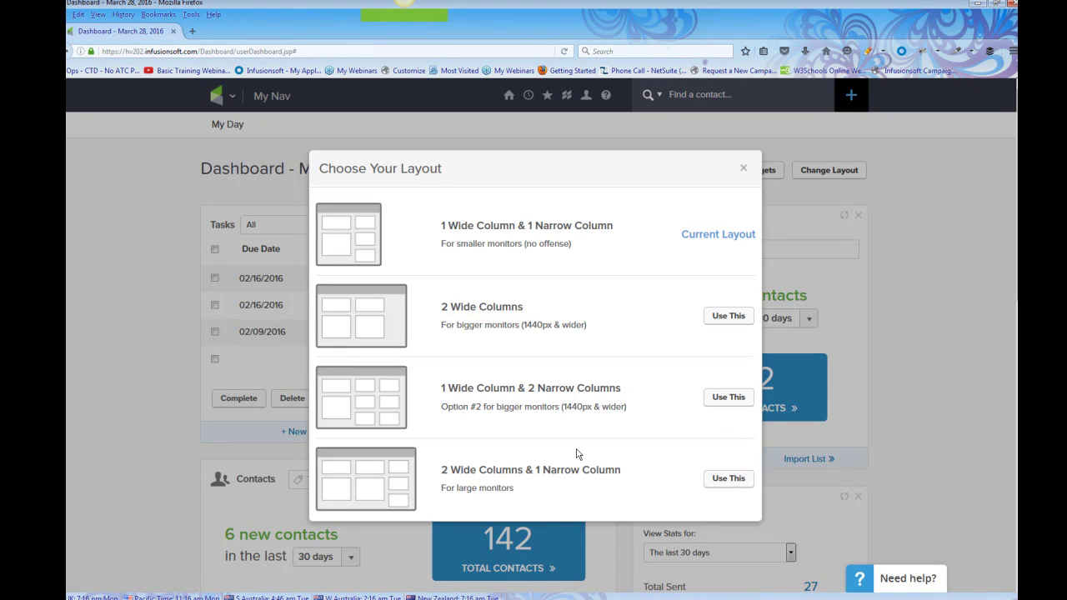
click(744, 167)
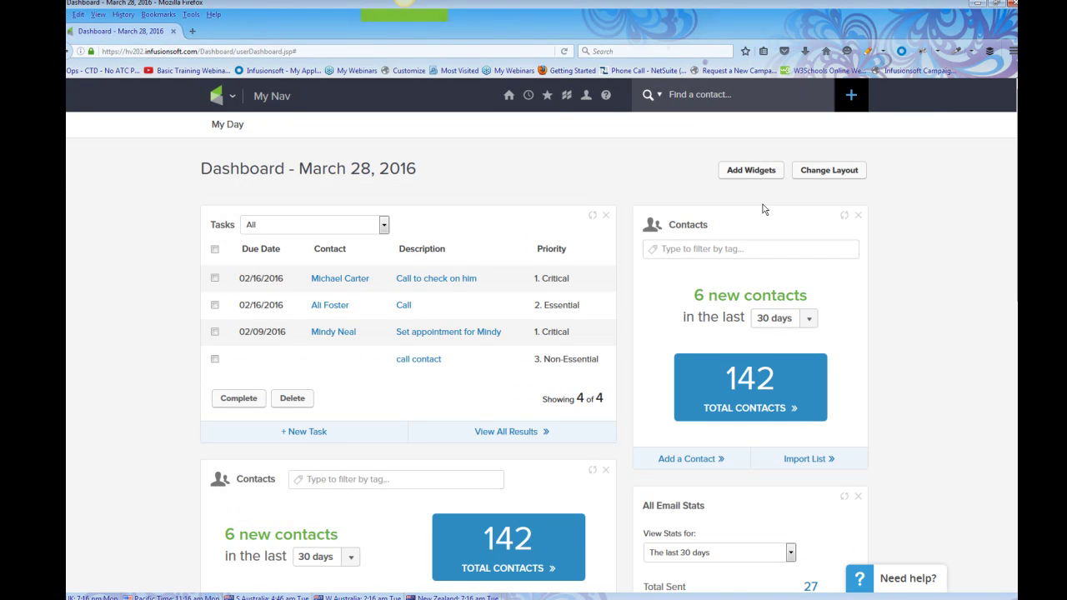
click(857, 216)
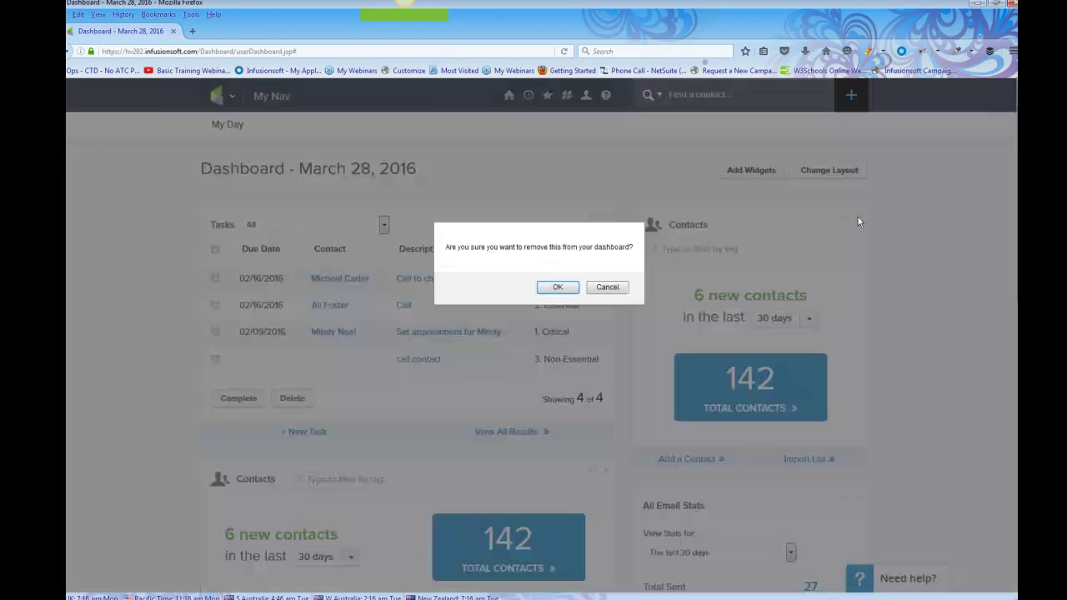
click(559, 288)
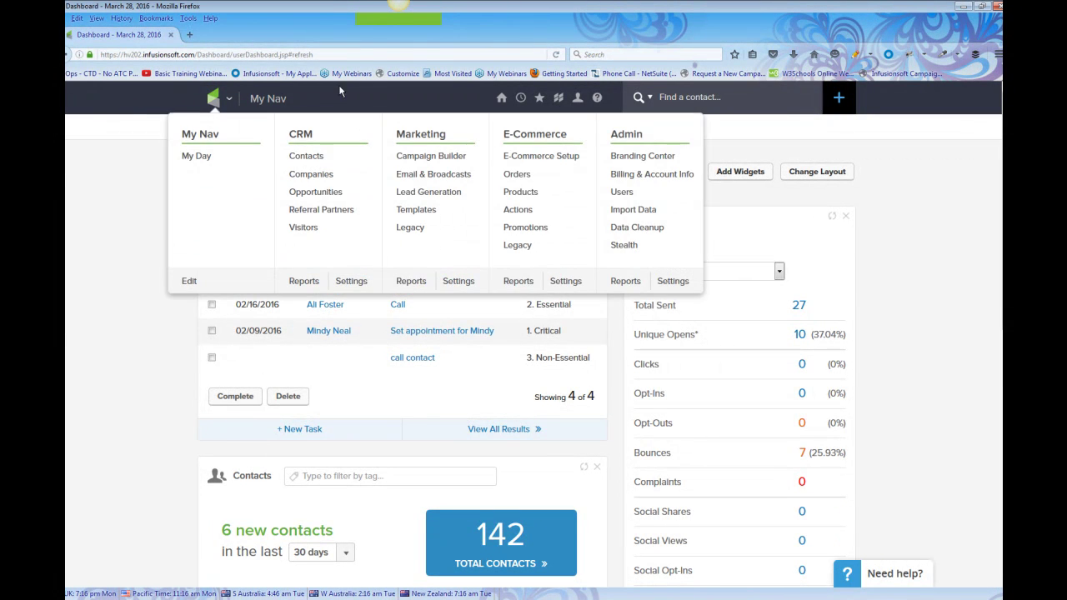
Step: Open the logo's navigation menu and put My Nav into edit mode
mouse_move(214, 98)
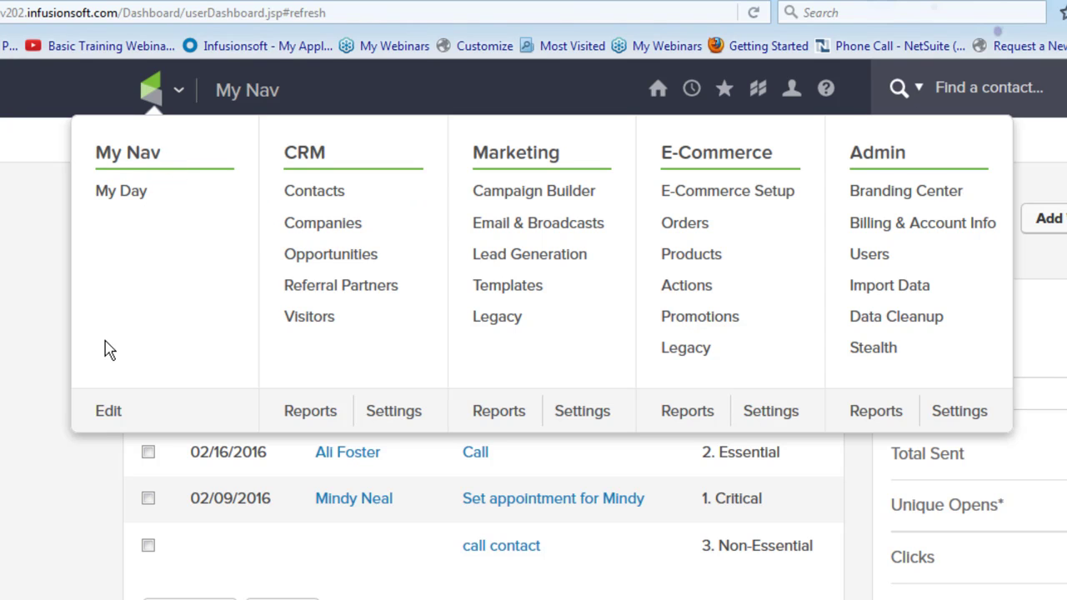
click(104, 410)
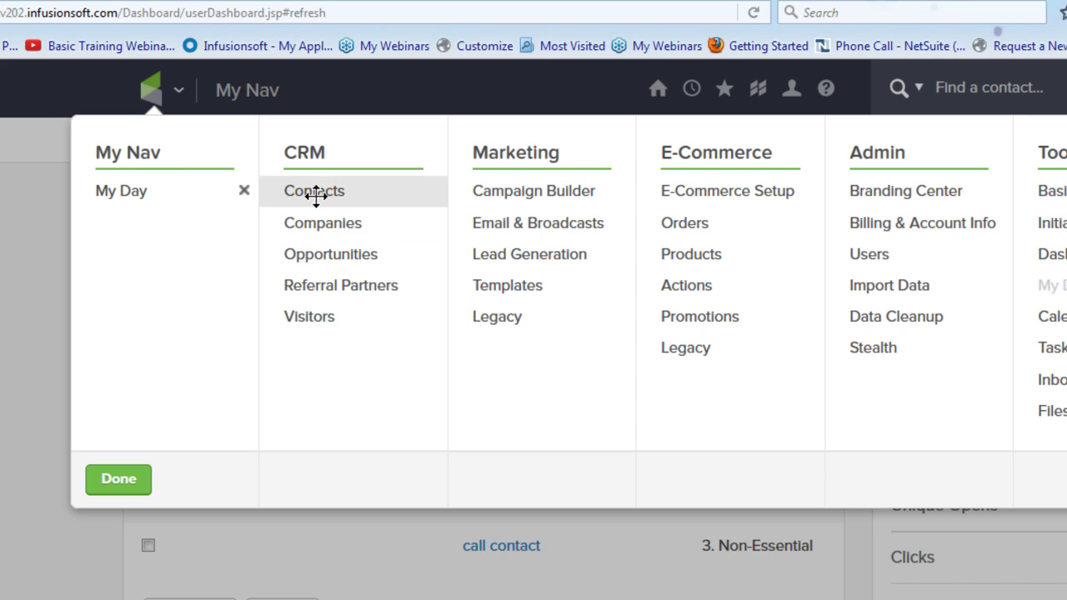
Step: Add Contacts, Campaign Builder and Email & Broadcasts to My Nav, then finish and refresh
drag(314, 195, 120, 225)
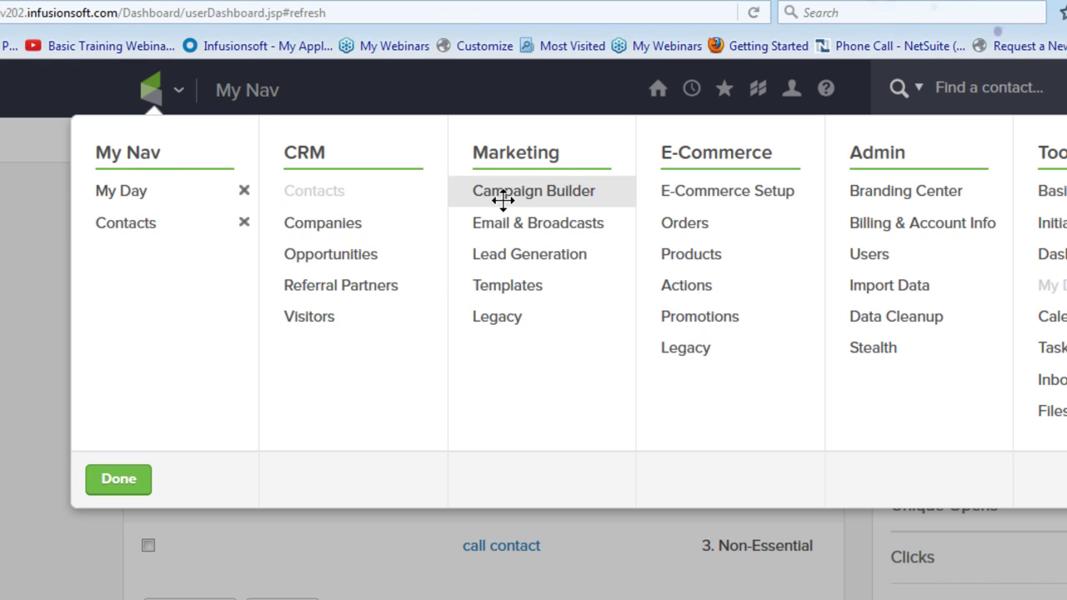
drag(503, 198, 116, 286)
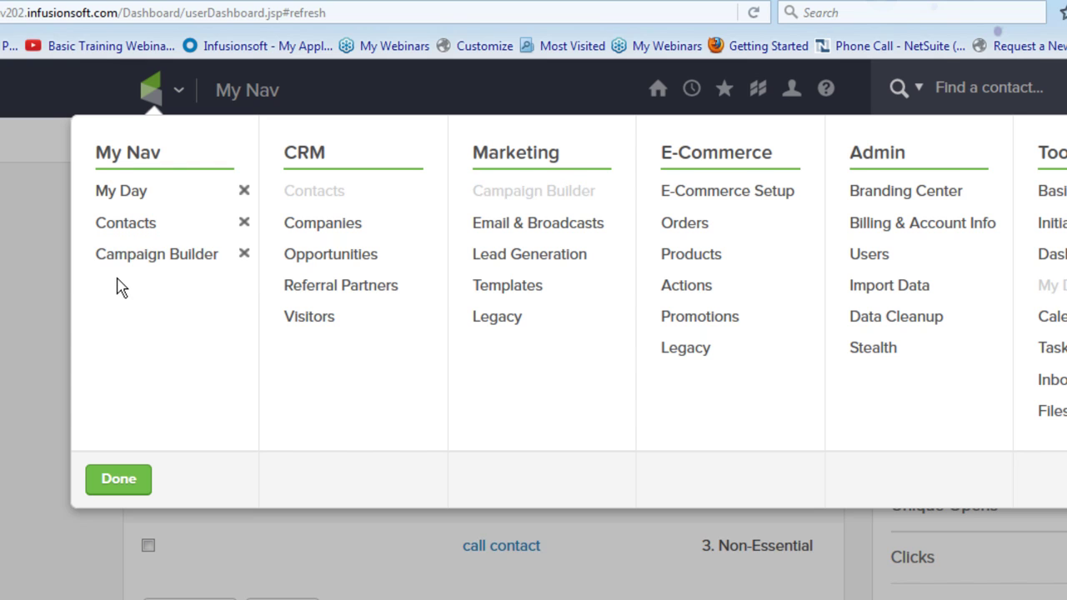
drag(497, 218, 126, 293)
click(111, 481)
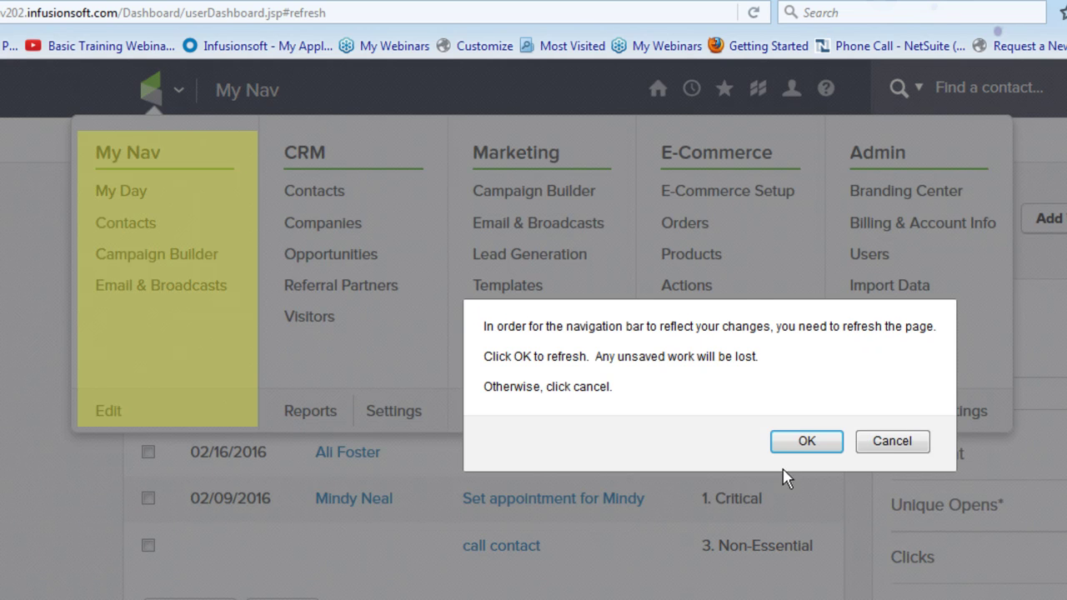
click(793, 448)
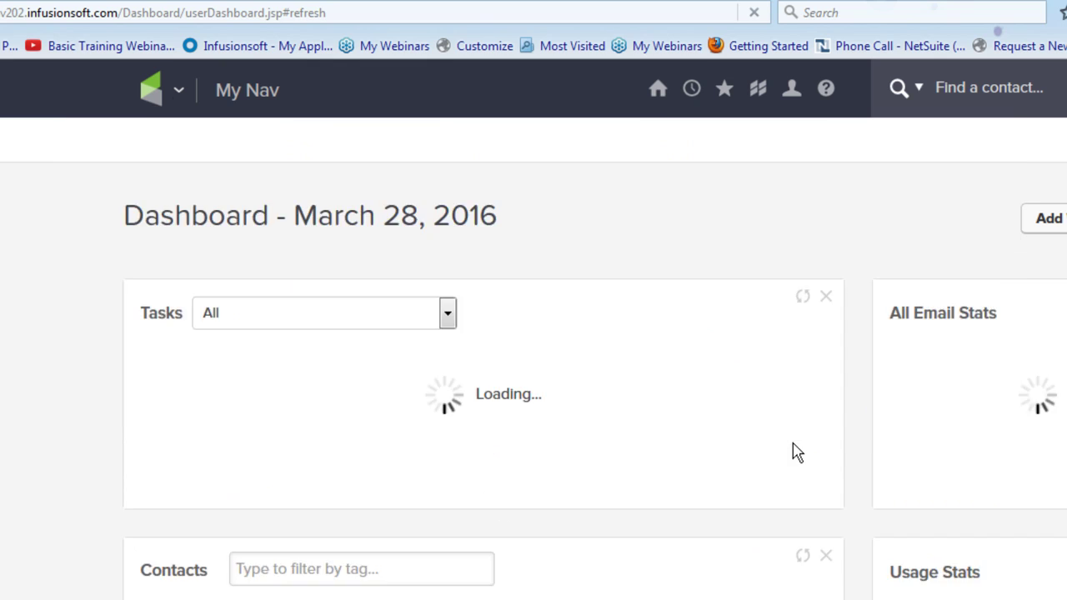
Step: Go to the CRM Contacts list of 142 contacts from the navigation menu
click(180, 96)
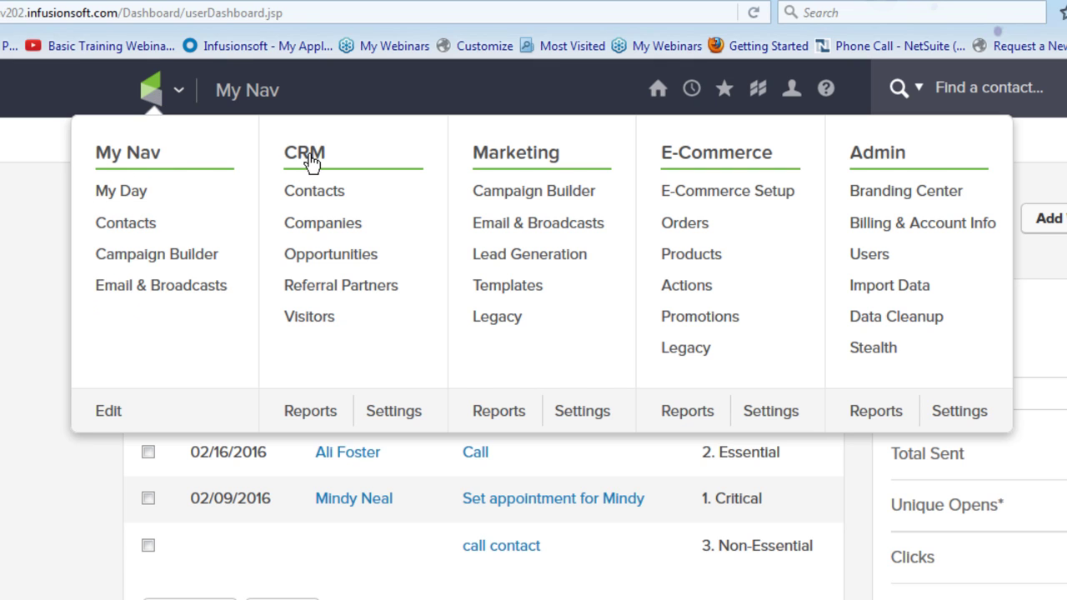
click(312, 198)
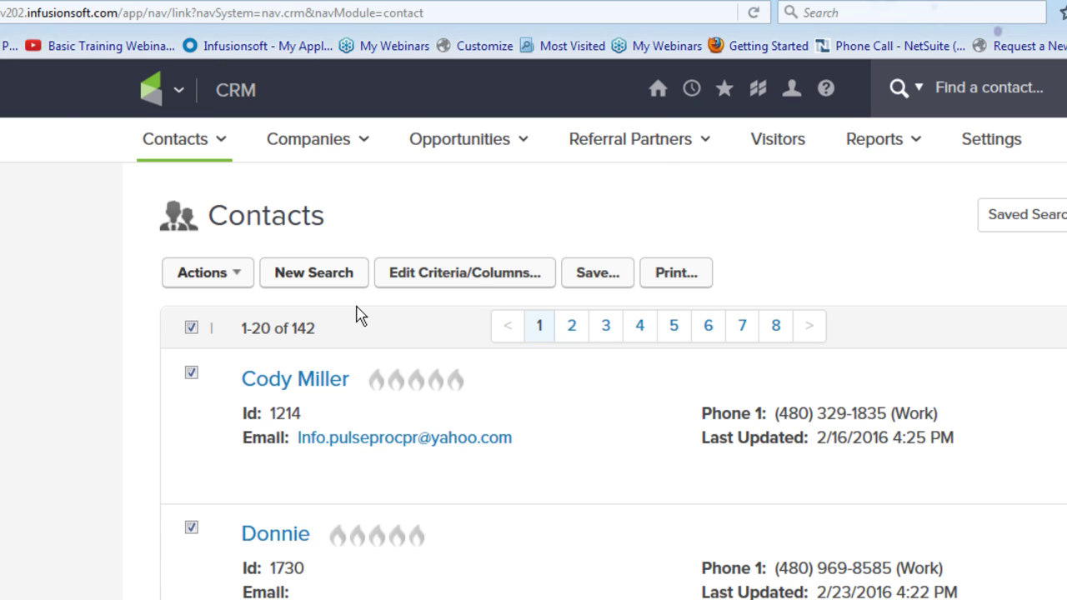
Step: Show the home icon's Tools menu with Basic Training, Initial Setup, Dashboard and Files
mouse_move(656, 95)
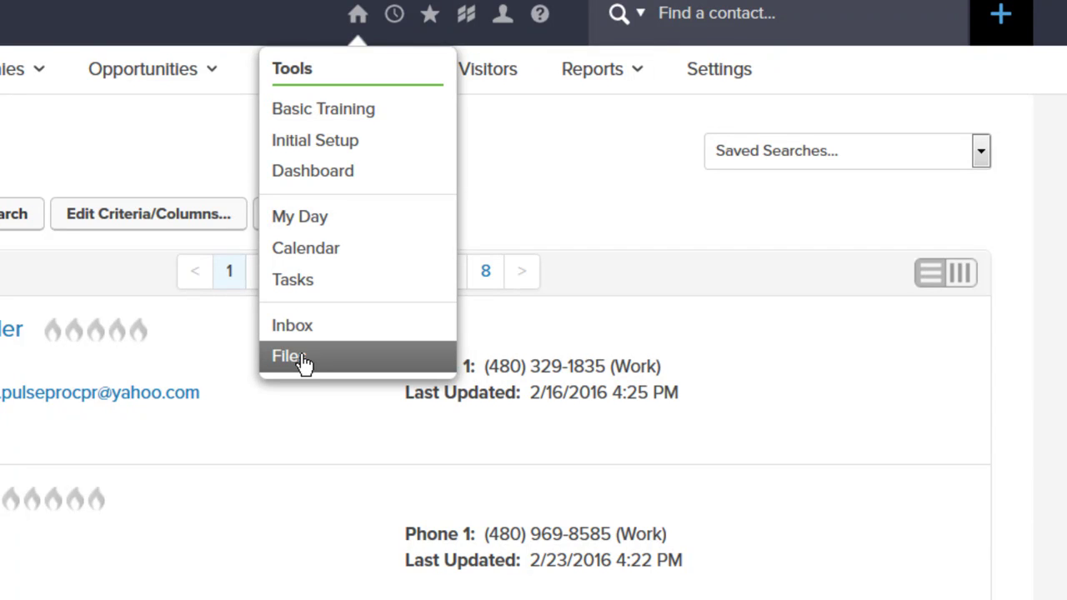
Step: Open Files, compare Company Files and Company Images, then browse for an image to upload
click(304, 361)
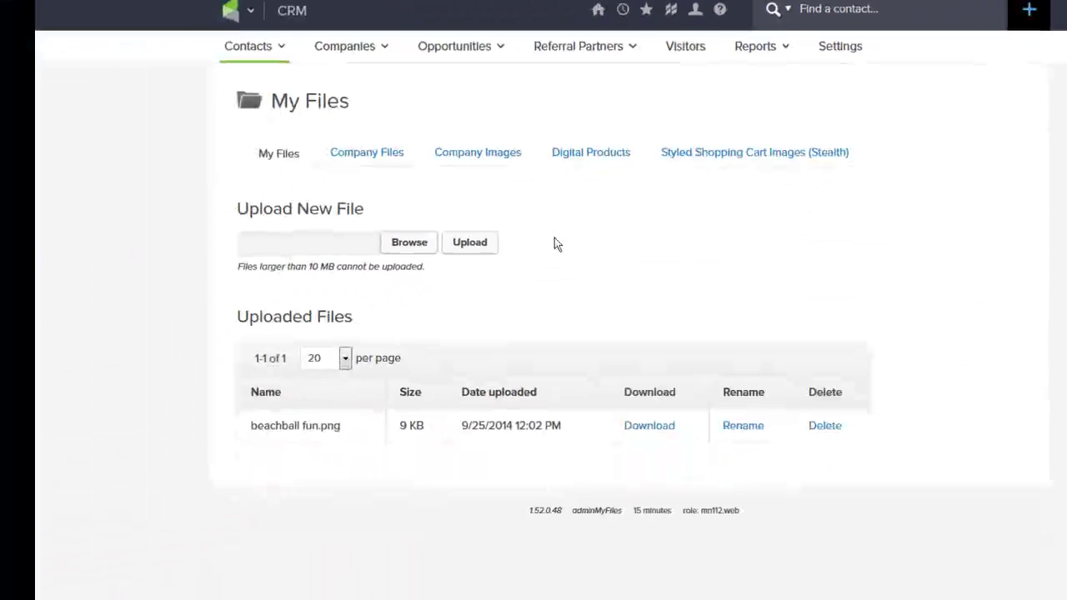
click(384, 148)
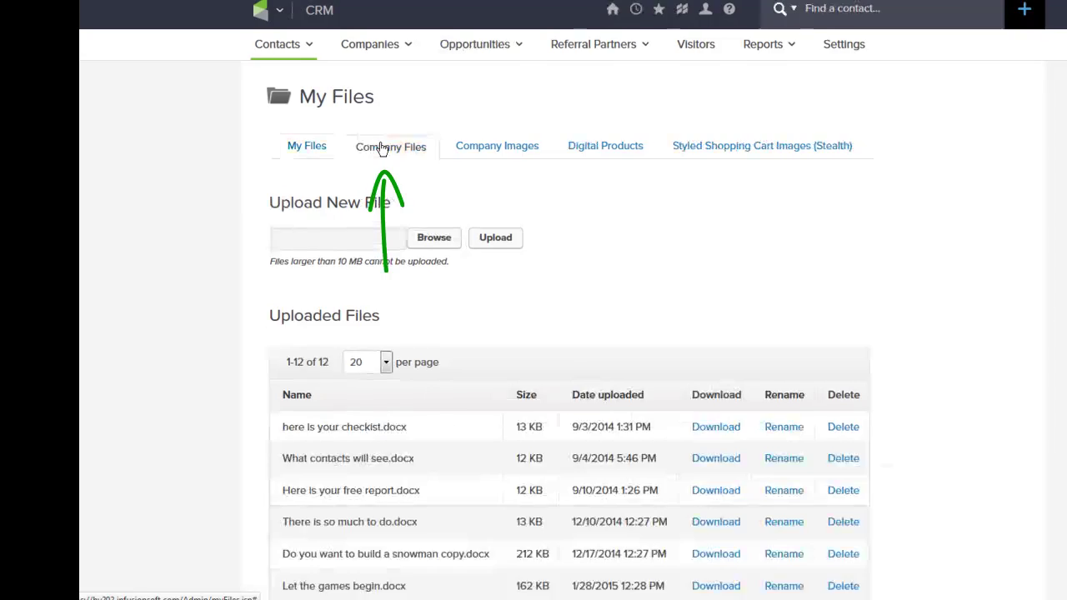
click(433, 176)
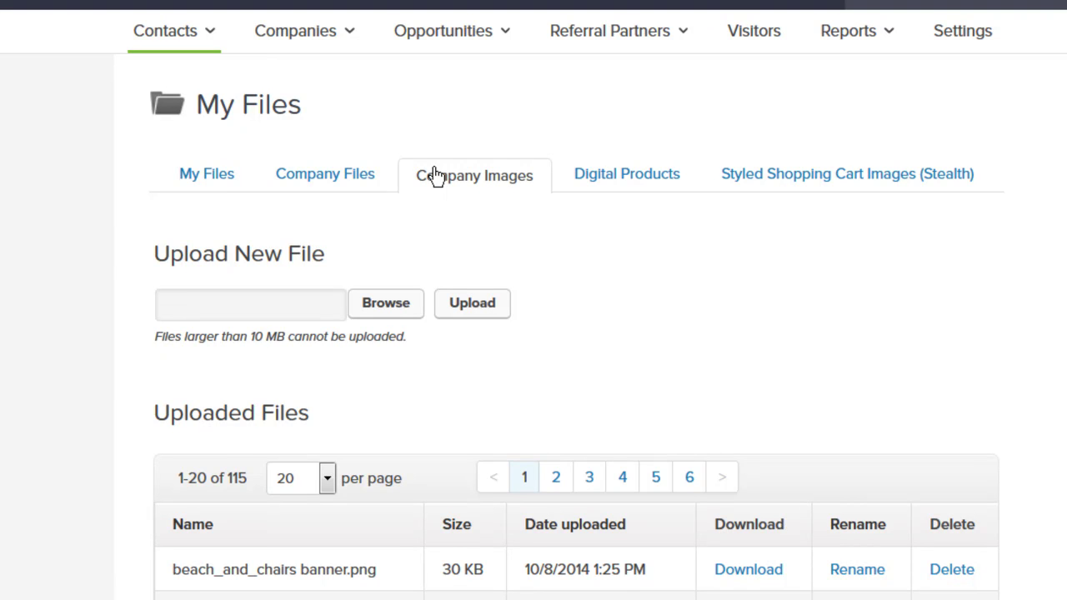
click(342, 176)
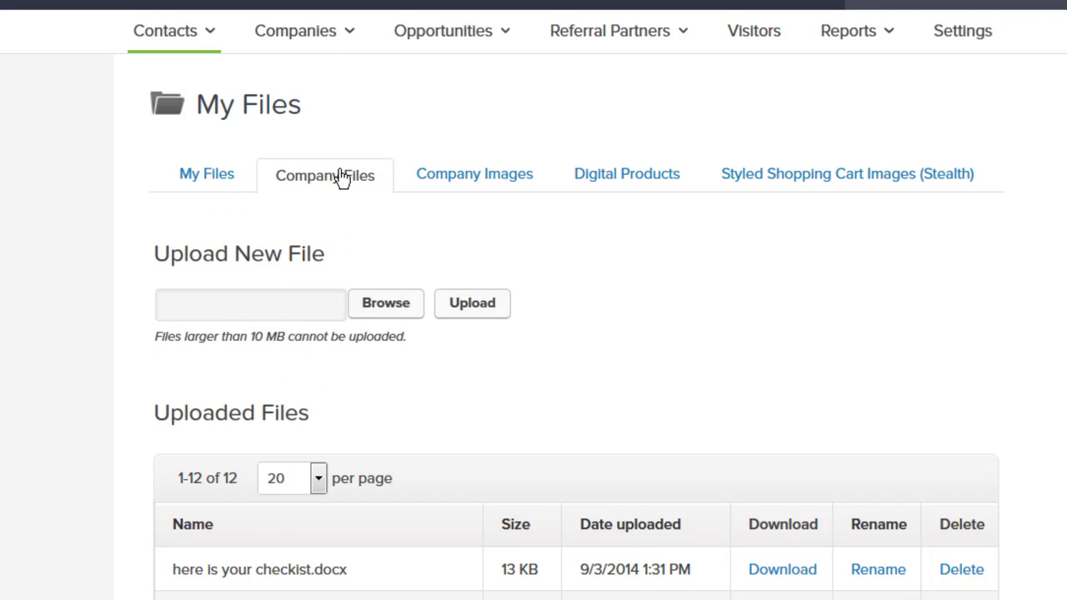
click(440, 182)
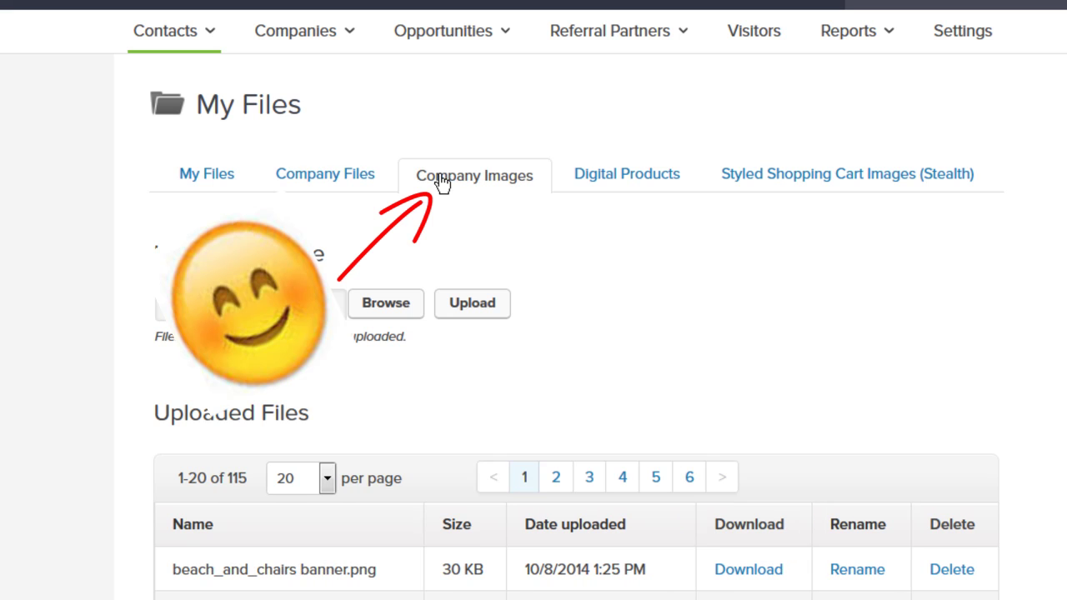
click(407, 306)
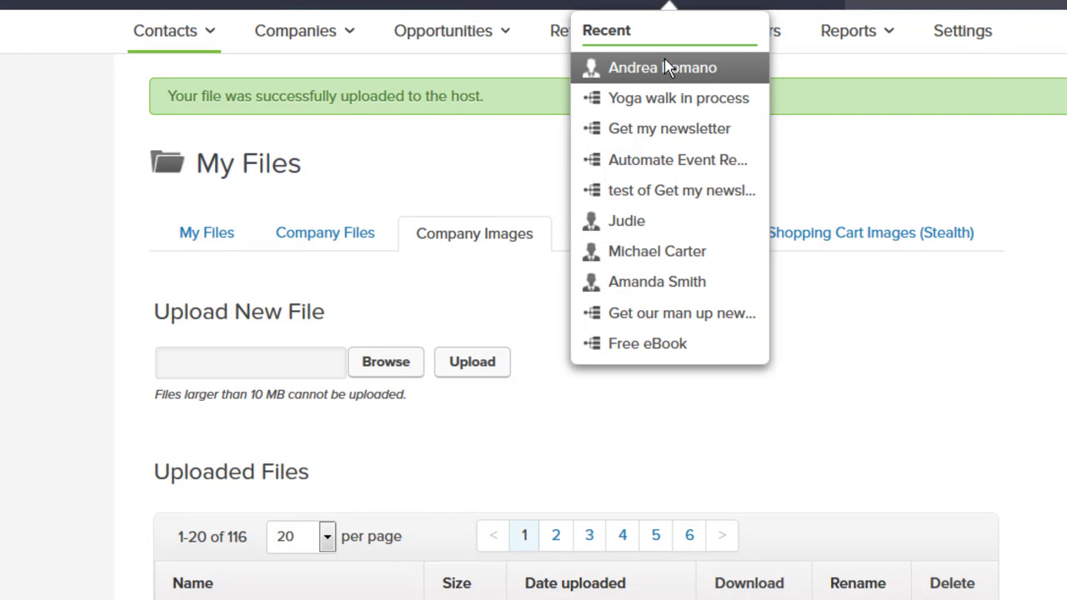
Step: Open a recently viewed contact's record from the Recent list
click(635, 223)
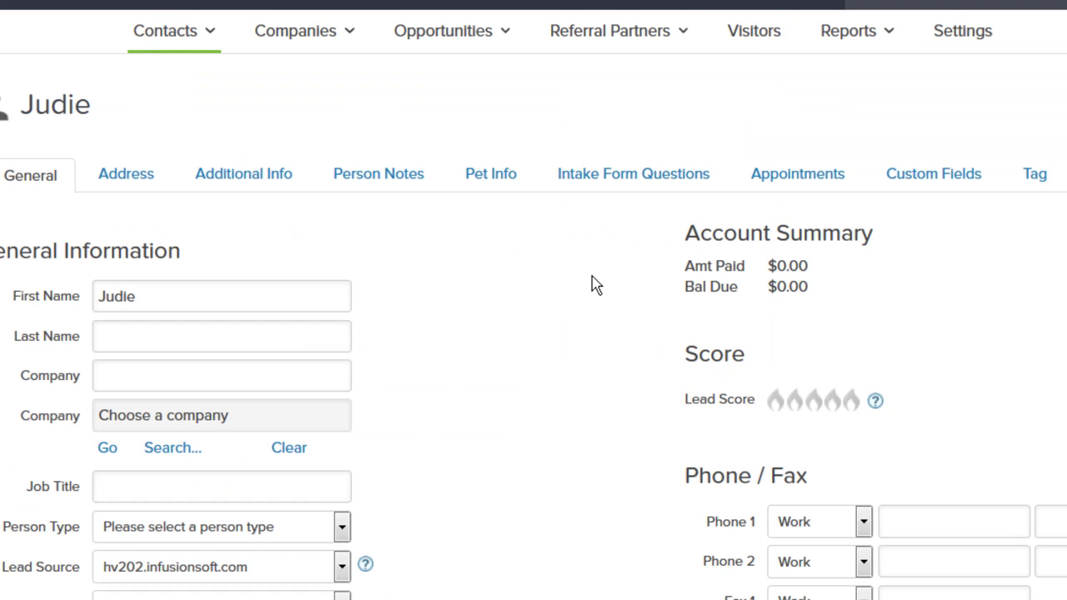
mouse_move(675, 3)
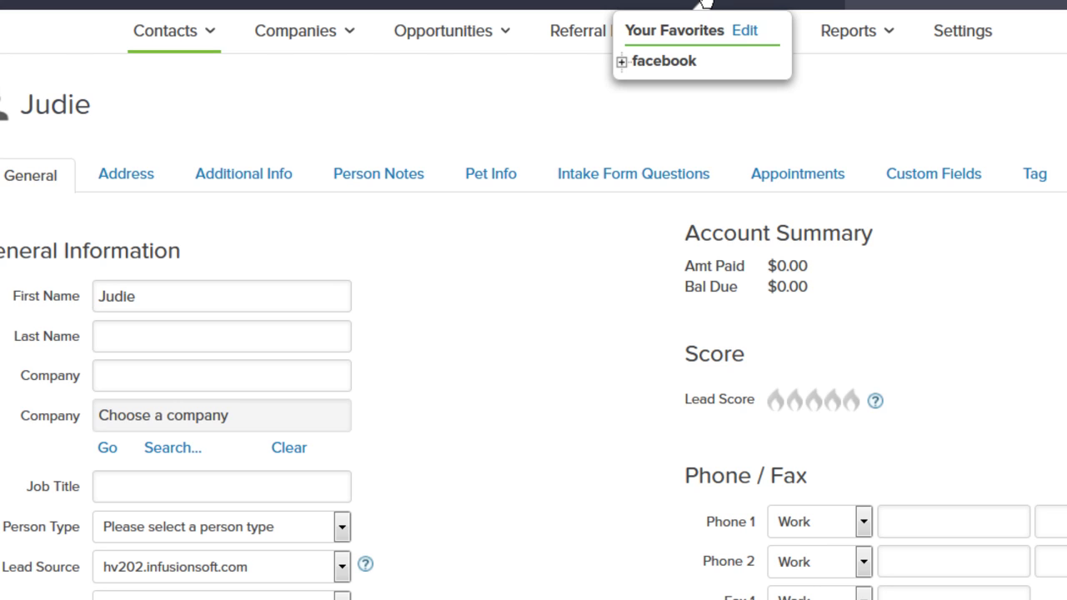
Step: Open the Favorites management page and expand the saved facebook favorites folder
click(744, 30)
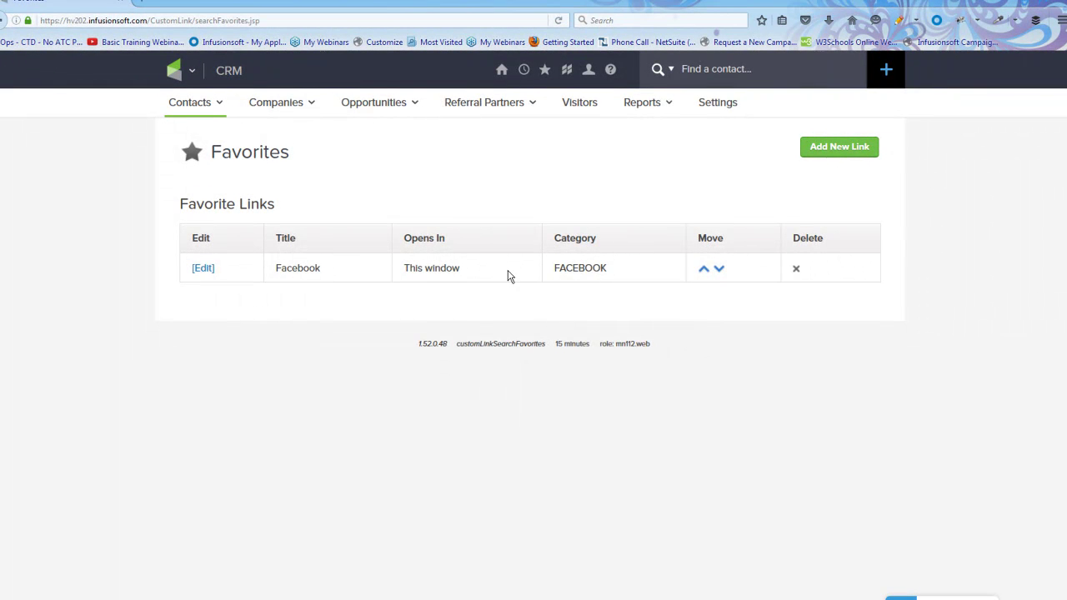
click(546, 72)
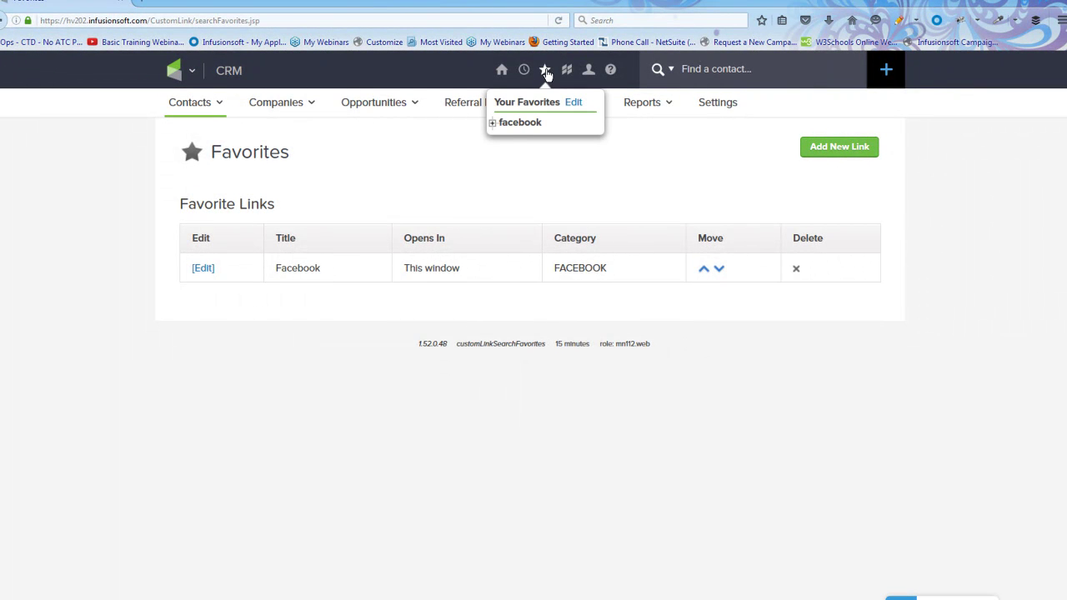
click(492, 124)
Step: Follow the Facebook favorite to facebook.com, then return to Infusionsoft's Favorites page
click(511, 142)
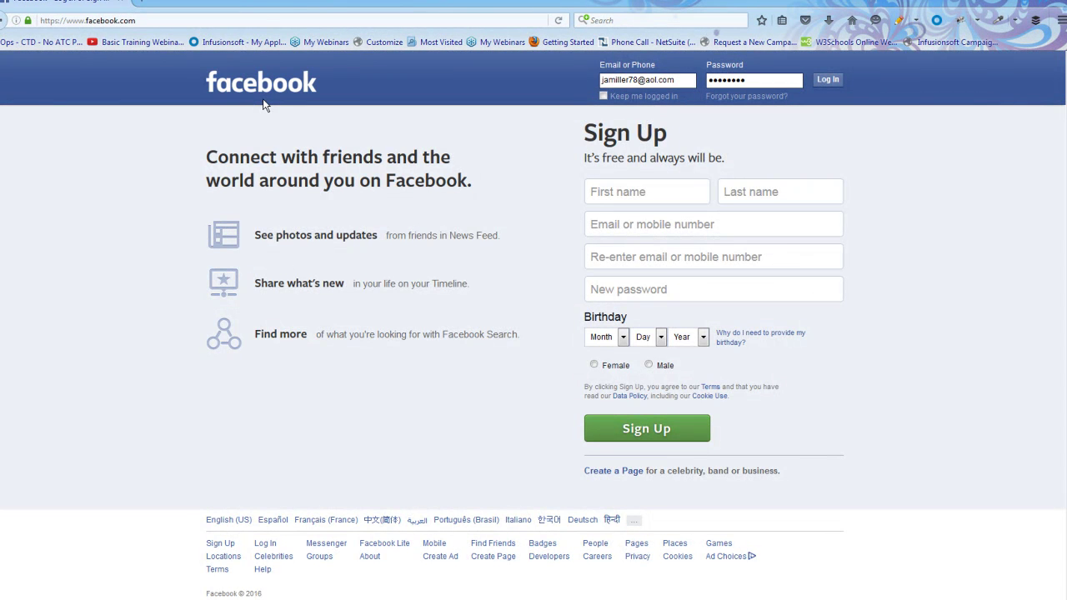
click(15, 20)
mouse_move(566, 70)
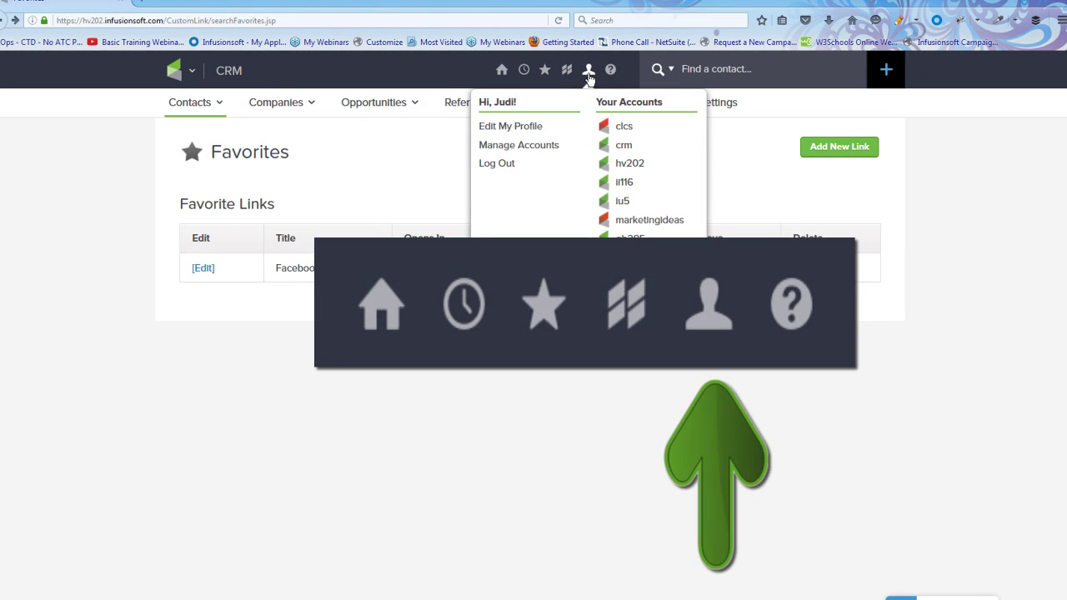
Step: In Edit My Profile's Preferences, switch Default Start Page from My Nav to Dashboard
click(536, 127)
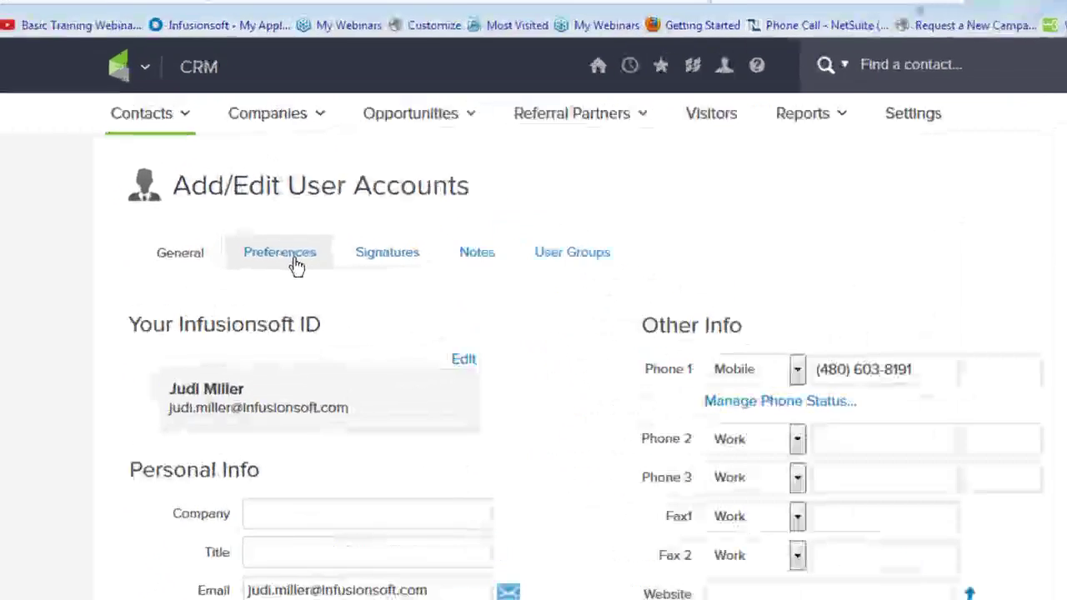
click(296, 263)
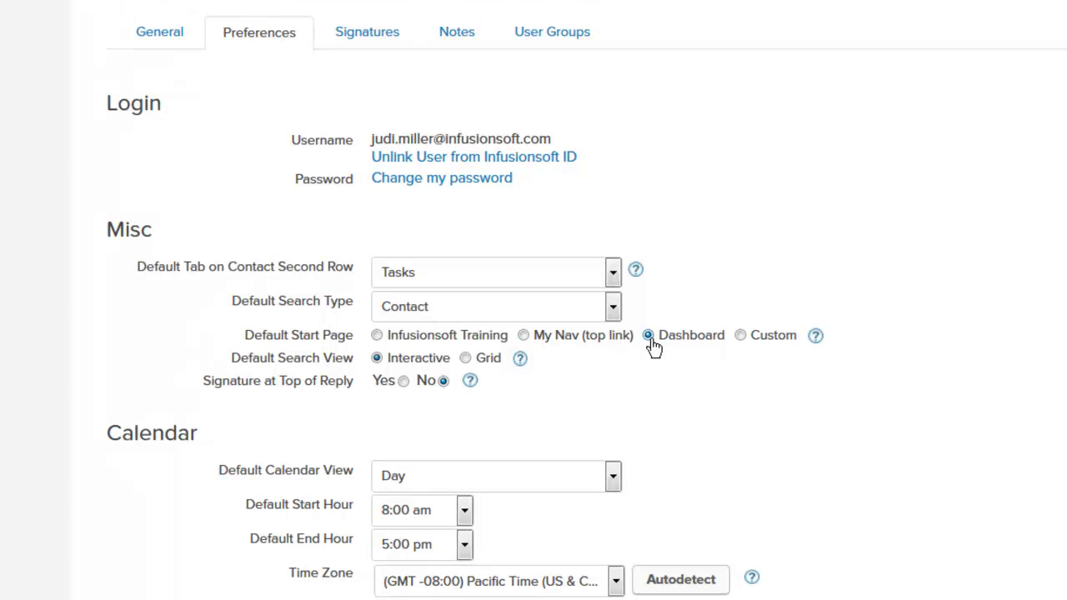
click(524, 337)
mouse_move(575, 0)
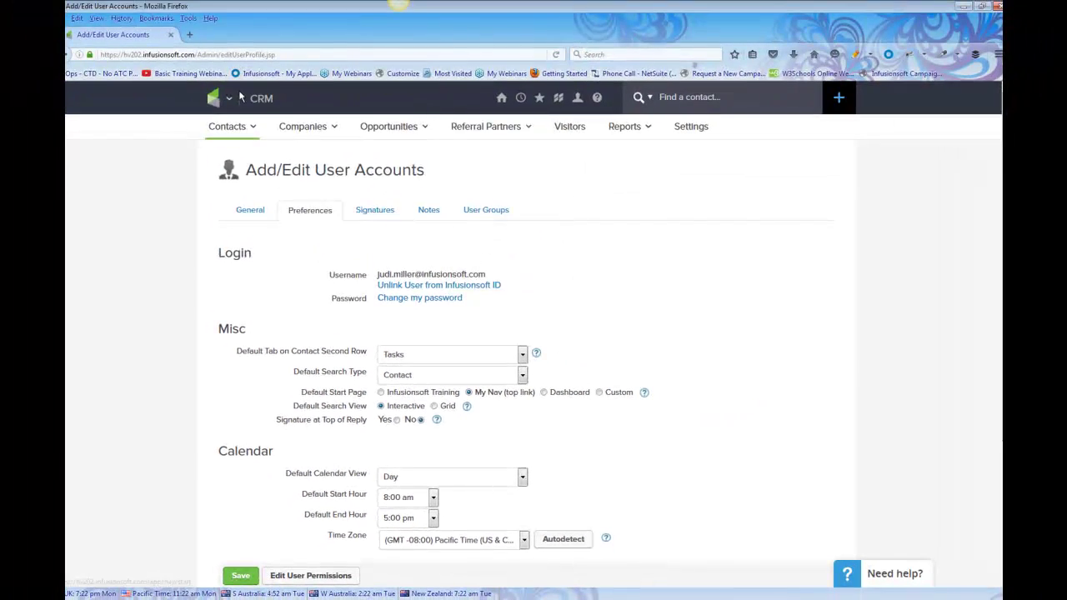
mouse_move(208, 62)
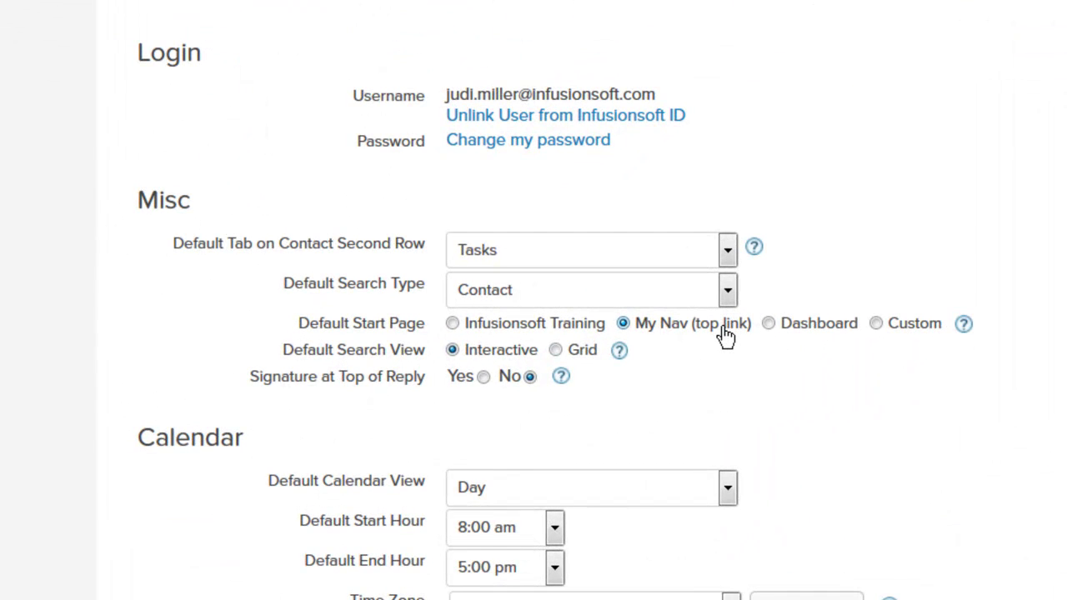
click(766, 324)
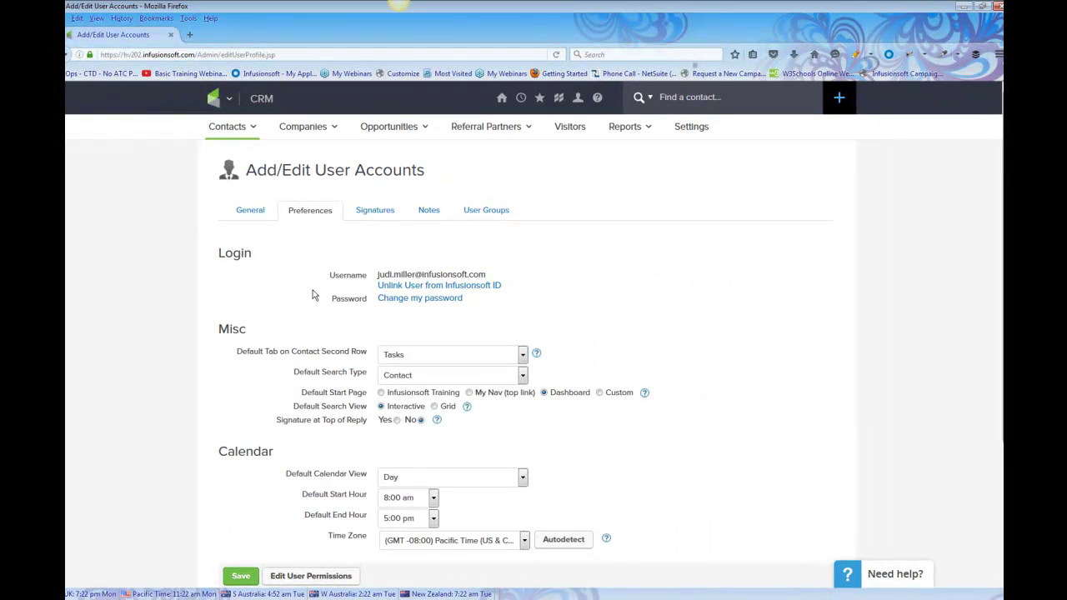
Step: Show the Signatures tab and scroll down to the HTML Signature preview
click(368, 211)
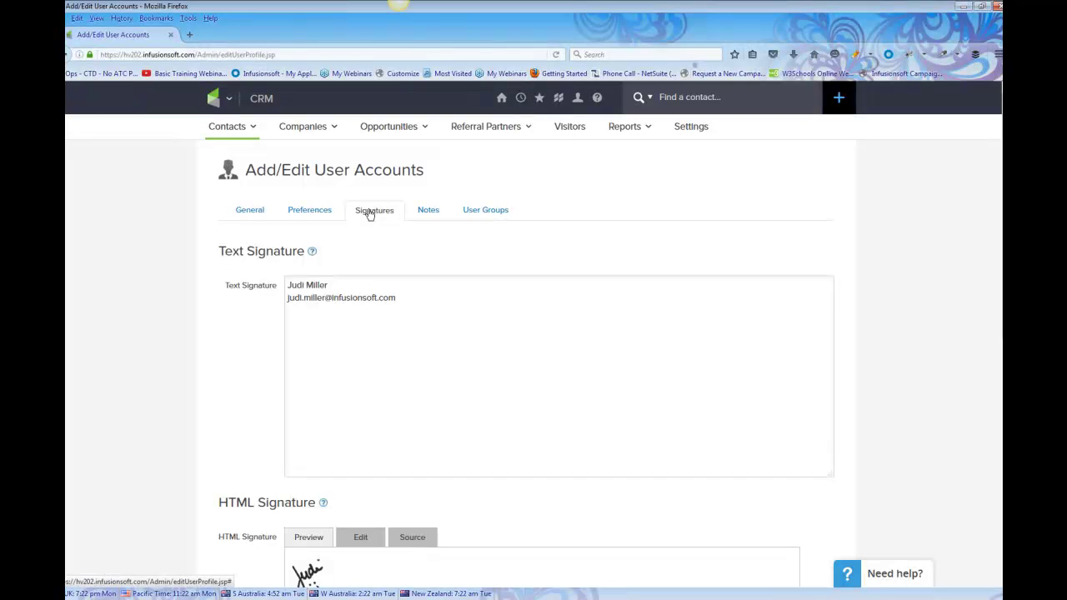
drag(396, 298, 265, 276)
scroll(263, 326, down, 1)
scroll(263, 326, down, 3)
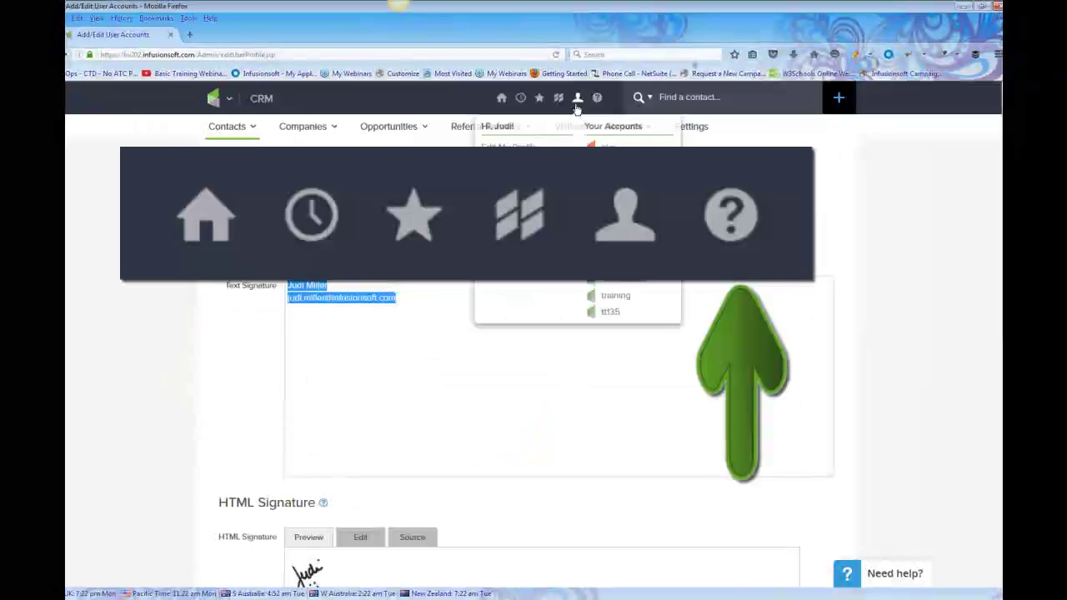
mouse_move(597, 98)
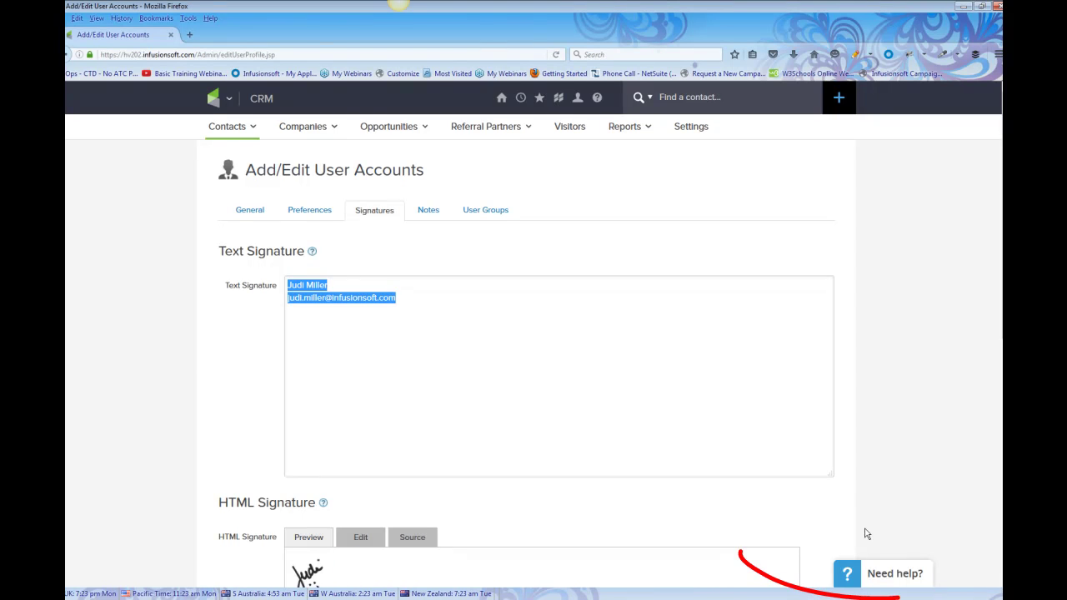
Step: Search the in-app help topics for 'add a'
click(886, 575)
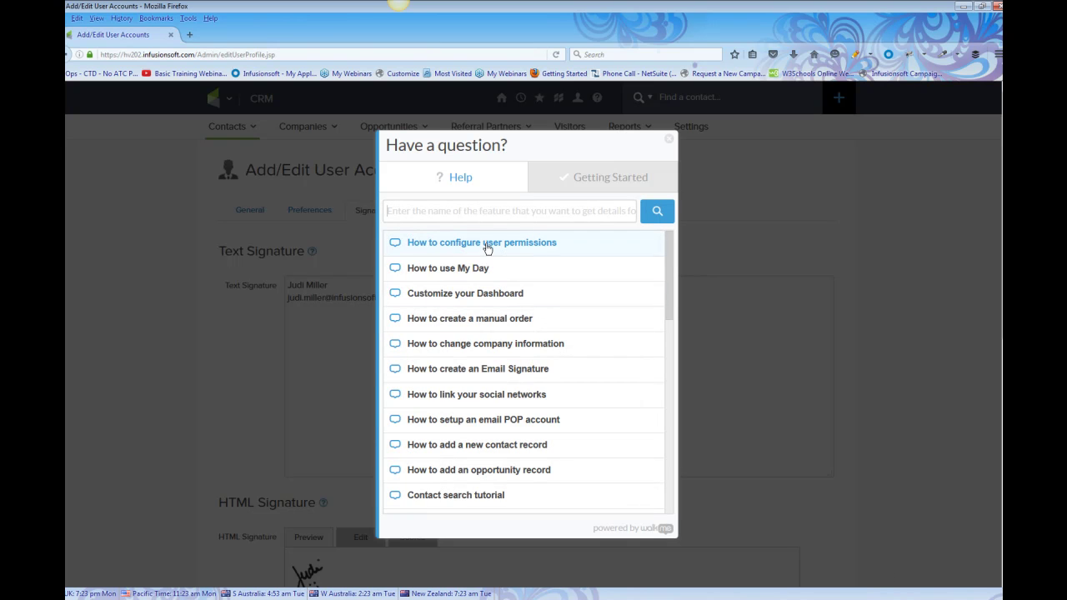
click(460, 211)
text(add a)
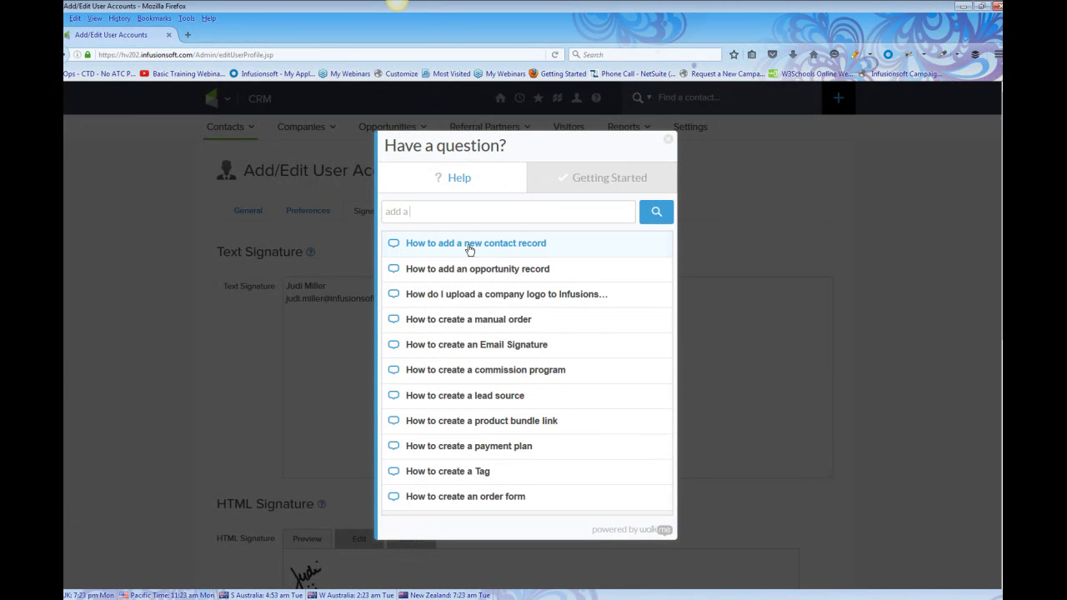
Step: Follow the 'How to add a new contact record' walkthrough to the CRM Contacts list
click(469, 245)
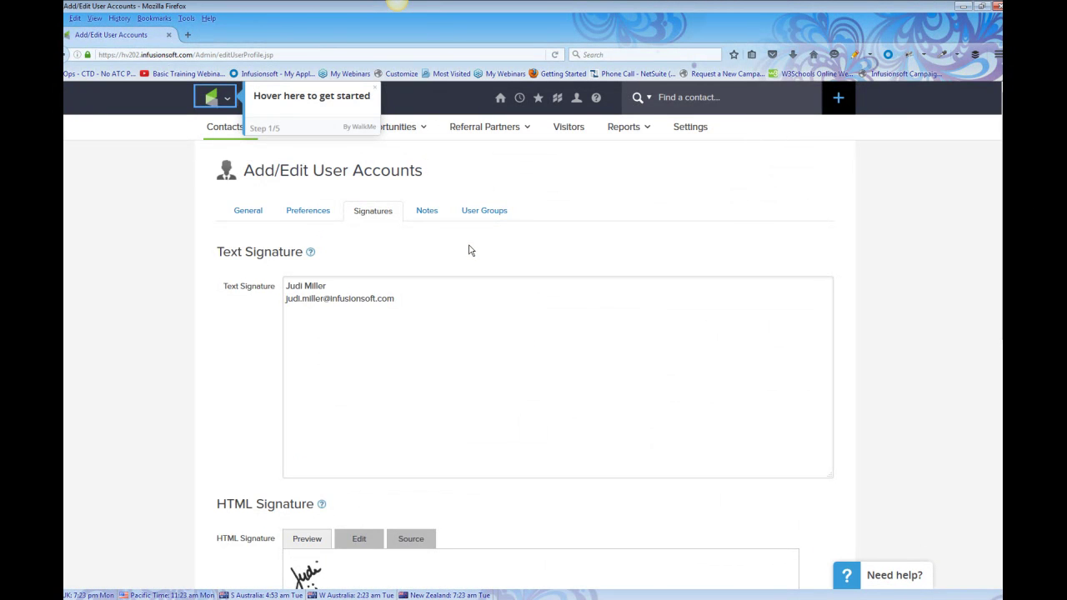
mouse_move(230, 101)
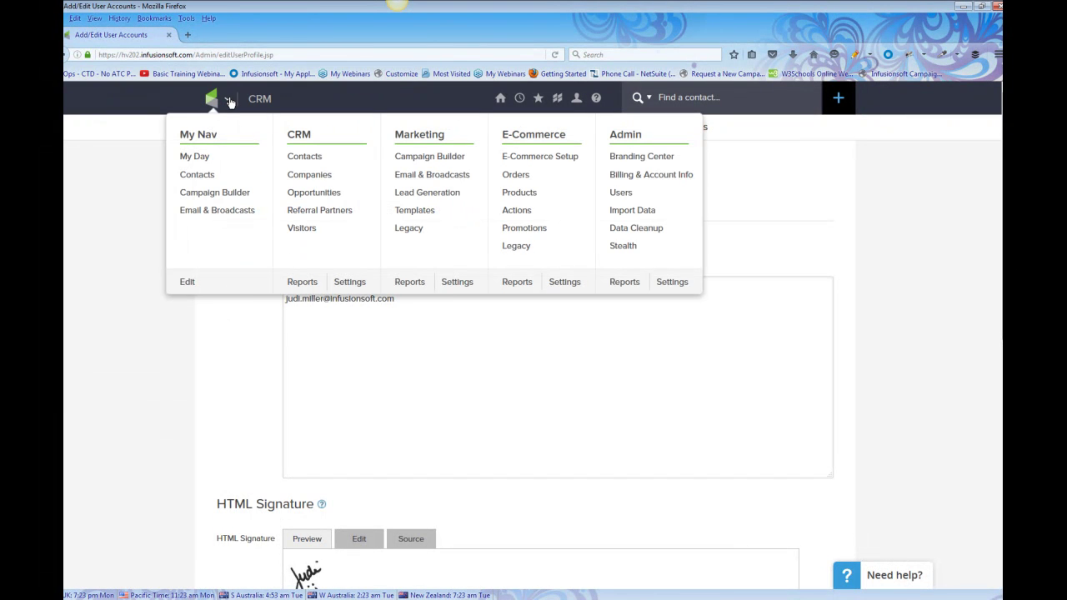
click(304, 156)
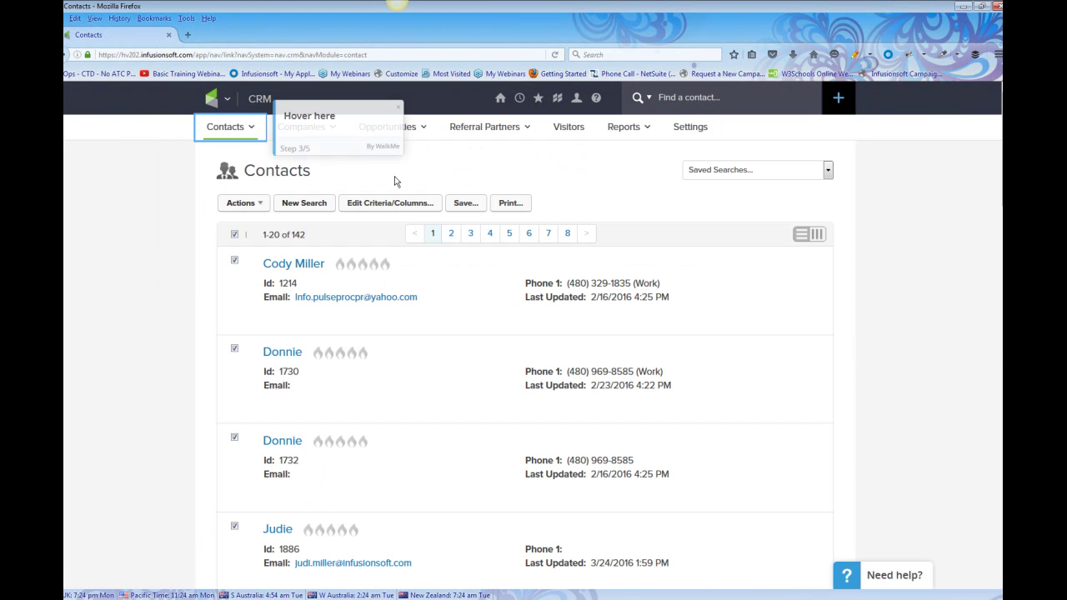
mouse_move(241, 133)
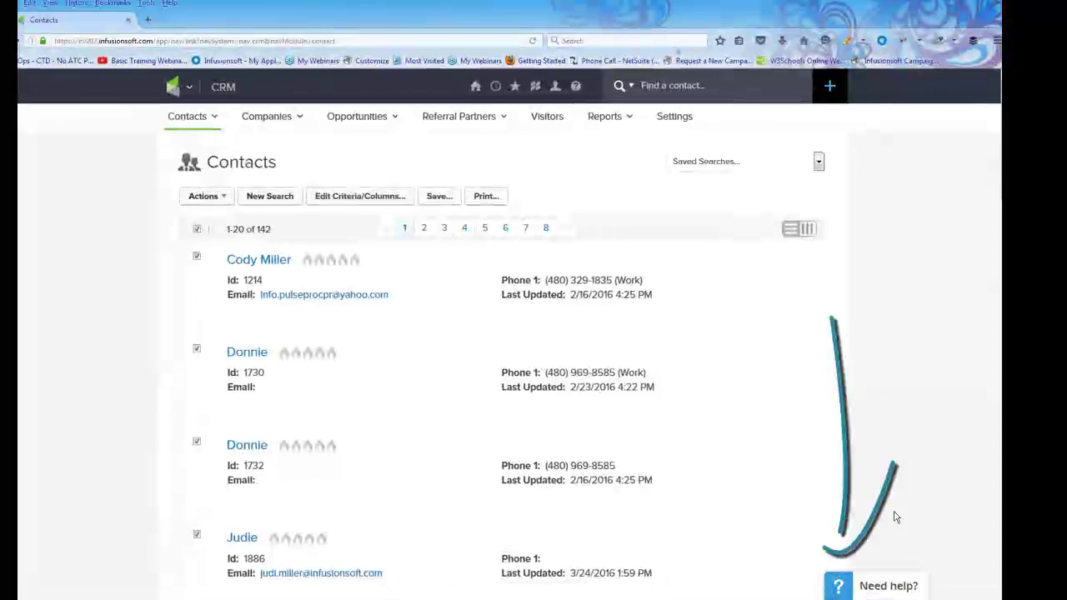
Step: Go to the Basic Training page via the navigation menu's Tools section
click(188, 86)
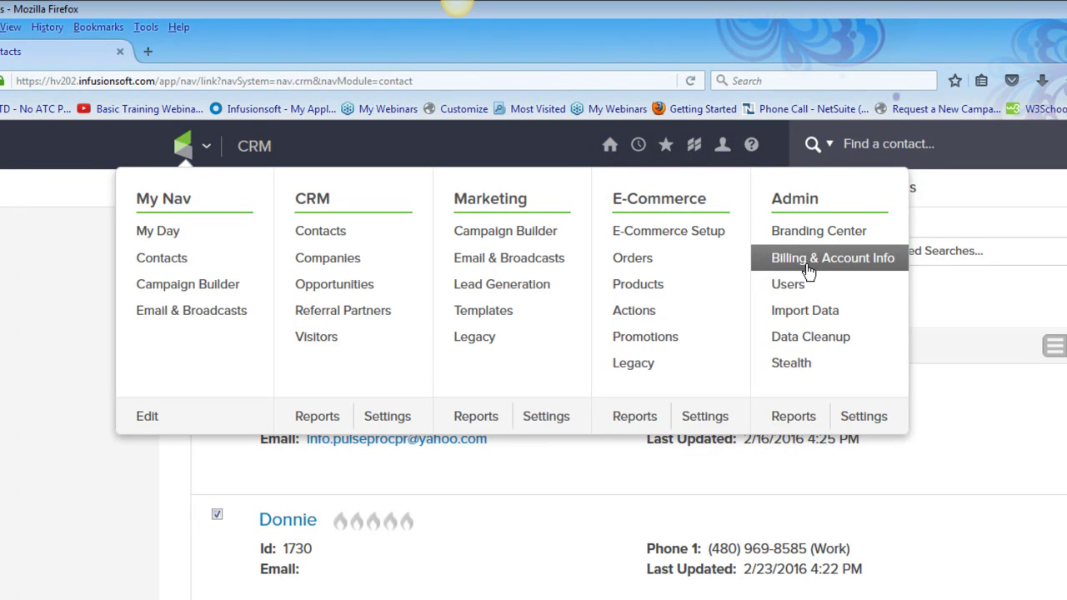
mouse_move(609, 147)
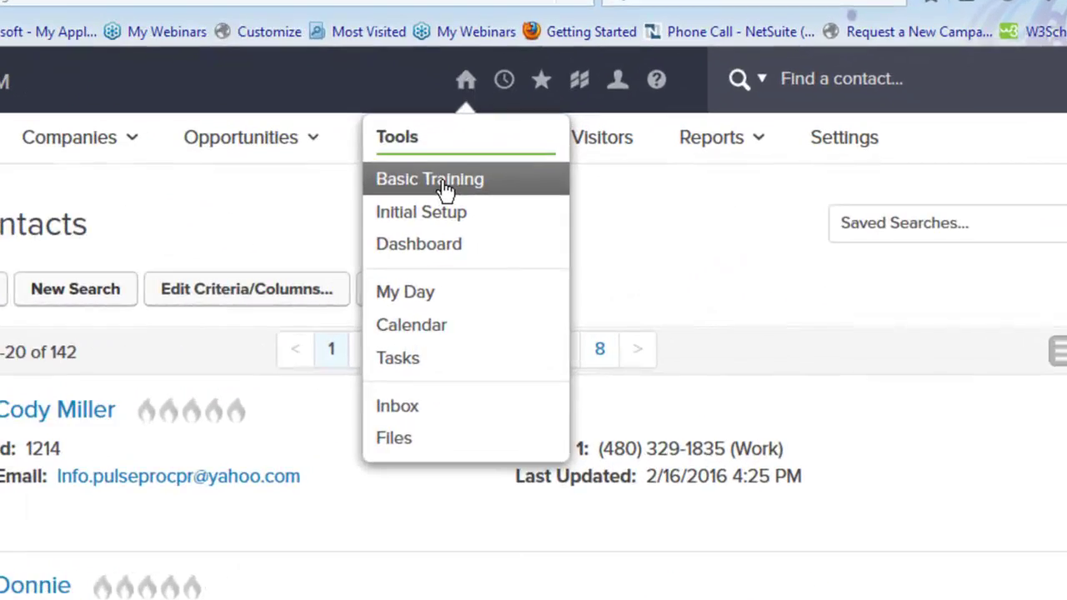
click(591, 222)
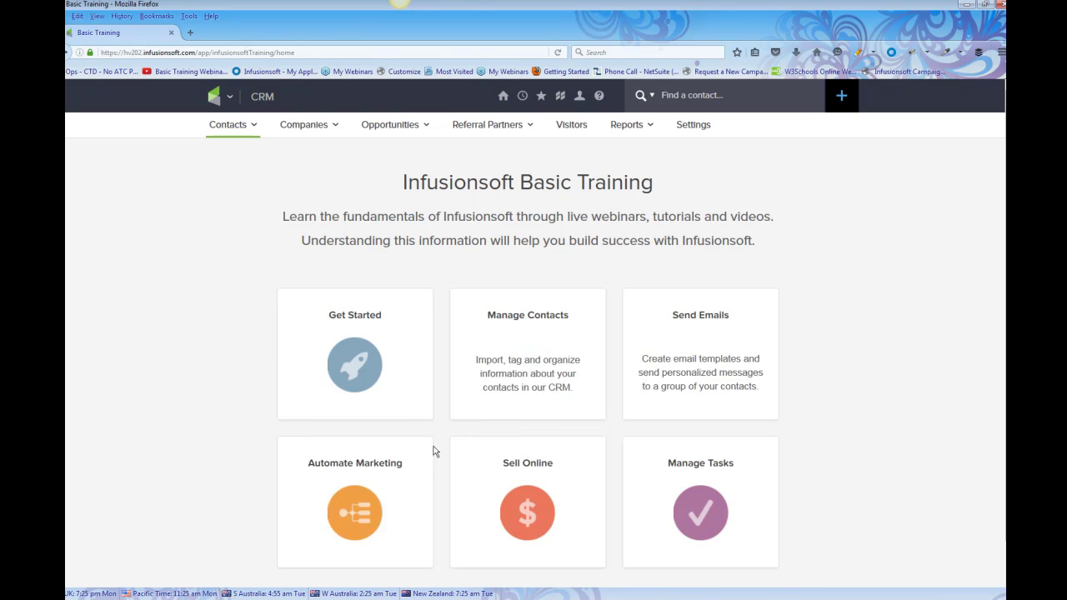